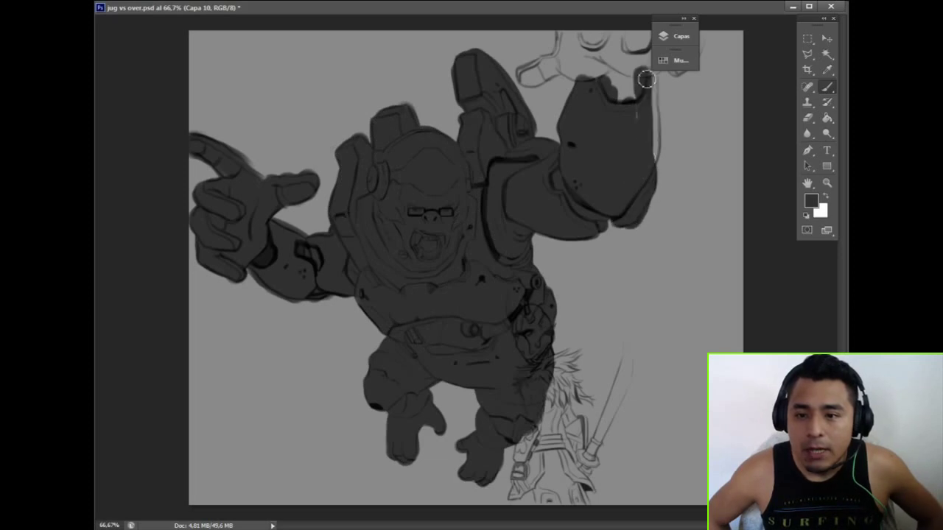
Move the floating panels off the artwork and finish filling the gorilla's raised wrist and hand with flat dark grey
drag(674, 18, 718, 55)
mouse_move(663, 44)
mouse_down()
mouse_move(560, 66)
mouse_move(641, 25)
mouse_up()
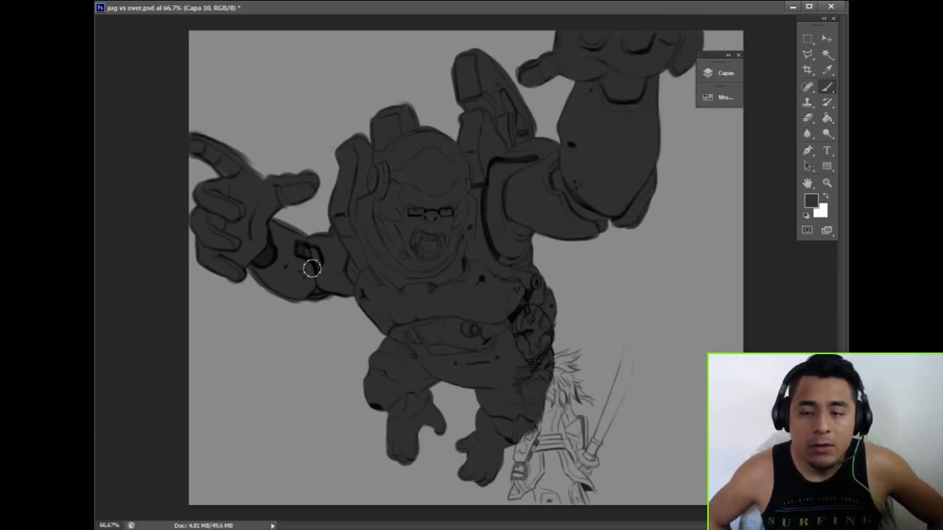
Create a new layer to hold the gorilla's light and shadow painting
key(ctrl+1)
click(718, 73)
right_click(737, 233)
click(707, 276)
click(718, 72)
Set up the brush and paint a vertical white highlight in the centre of the gorilla's forehead plate
right_click(572, 327)
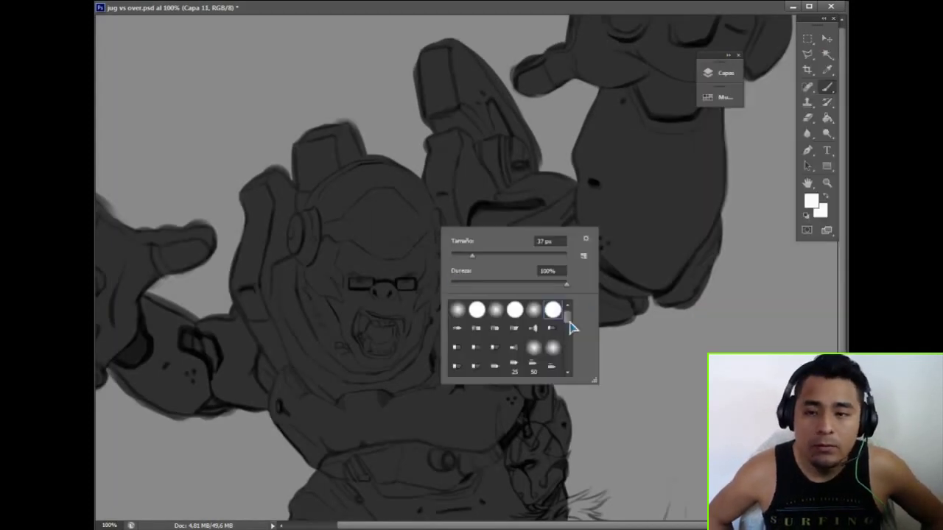
right_click(385, 268)
key(Escape)
key(ctrl+plus)
right_click(314, 194)
key(Escape)
drag(361, 193, 360, 253)
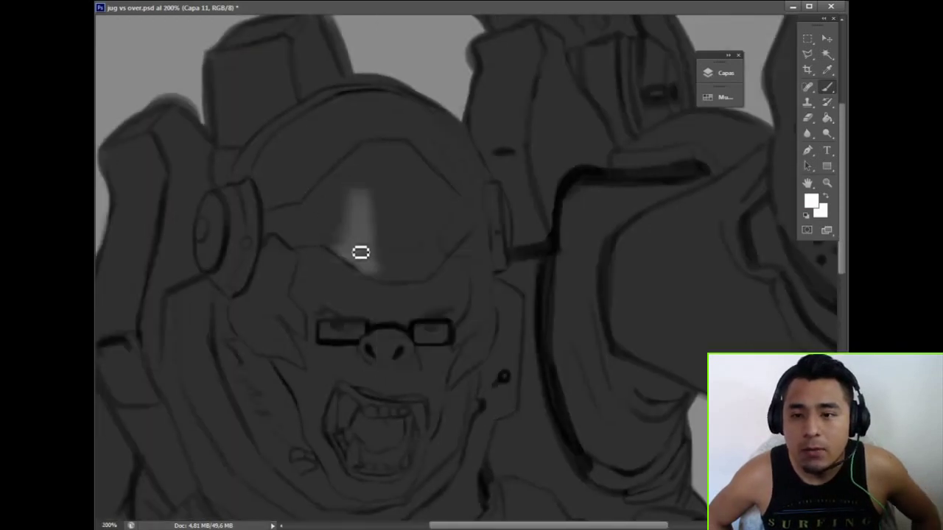
Build up the forehead plate with mid-grey tones, light rims along its angled edges and a lighter side extension
right_click(413, 237)
key(Escape)
mouse_move(309, 221)
mouse_down()
mouse_move(354, 202)
mouse_move(464, 243)
mouse_up()
right_click(442, 254)
key(Escape)
right_click(388, 291)
mouse_move(347, 195)
mouse_down()
mouse_move(376, 229)
mouse_move(358, 250)
mouse_up()
key(Escape)
right_click(462, 247)
mouse_move(390, 221)
mouse_down()
mouse_move(458, 244)
mouse_move(448, 252)
mouse_move(436, 172)
mouse_move(405, 156)
mouse_move(448, 209)
mouse_move(347, 247)
mouse_move(290, 189)
mouse_move(359, 231)
mouse_up()
key(Escape)
alt+click(405, 156)
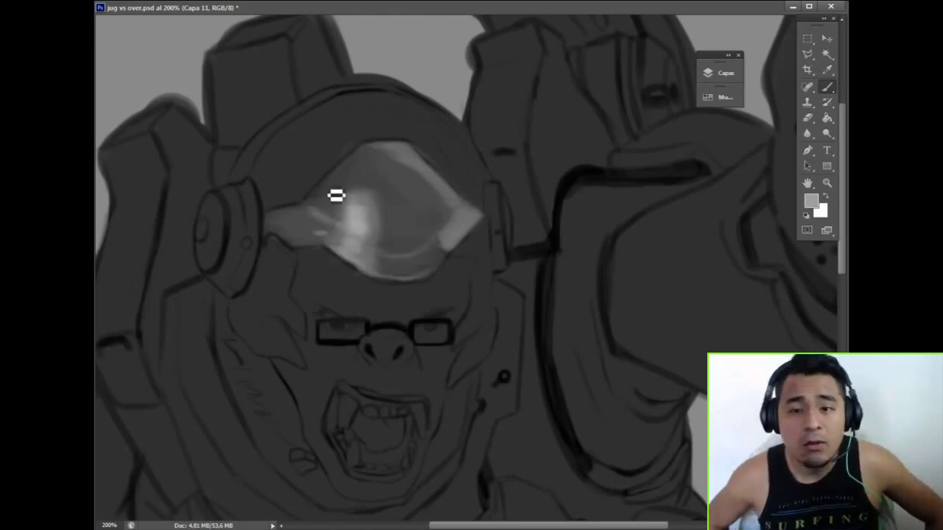
Pick white from the swatches and paint highlights down the face frame and cheek guard on the right of the face
scroll(383, 206, down, 2)
click(718, 96)
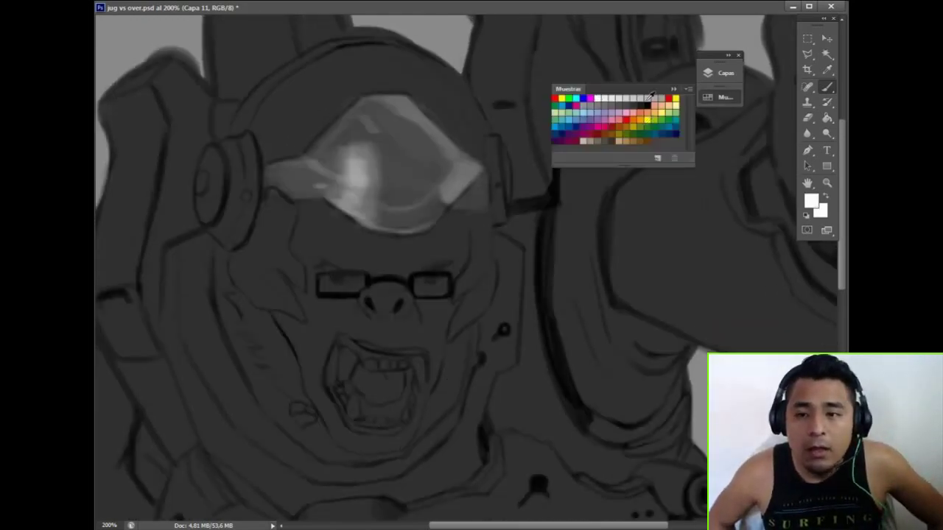
click(593, 96)
right_click(473, 231)
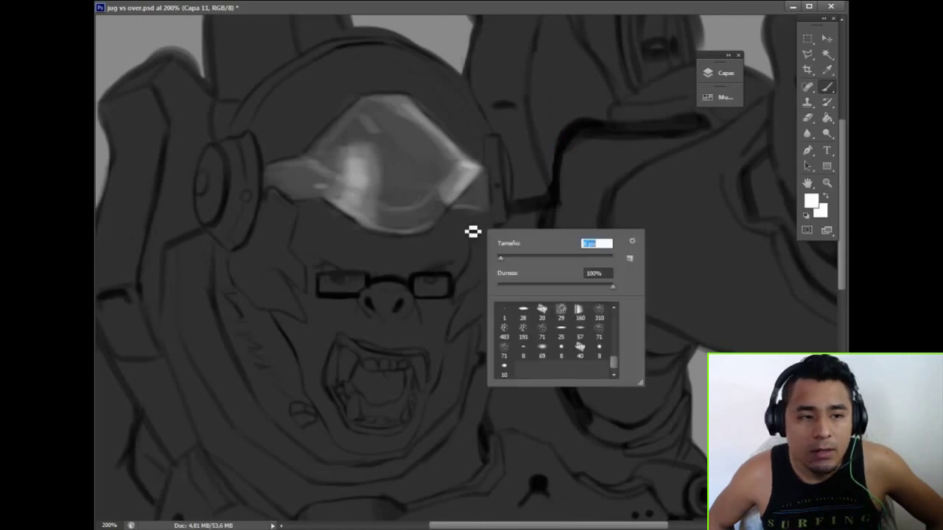
key(Escape)
drag(486, 209, 473, 289)
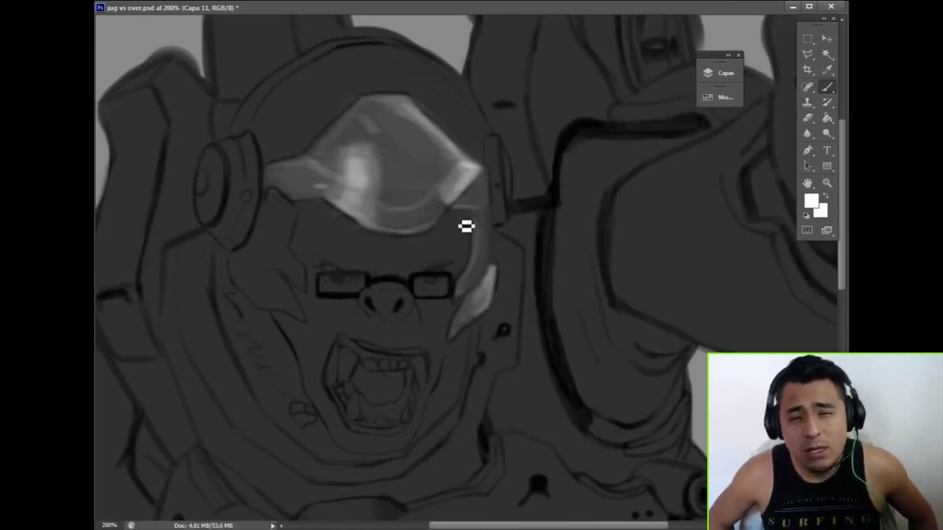
Paint grey tones and bright edges on the cheek guard at the left of the gorilla's face
drag(475, 256, 518, 232)
right_click(327, 225)
key(Escape)
mouse_move(327, 225)
mouse_down()
mouse_move(307, 246)
mouse_move(314, 267)
mouse_up()
right_click(296, 227)
key(Escape)
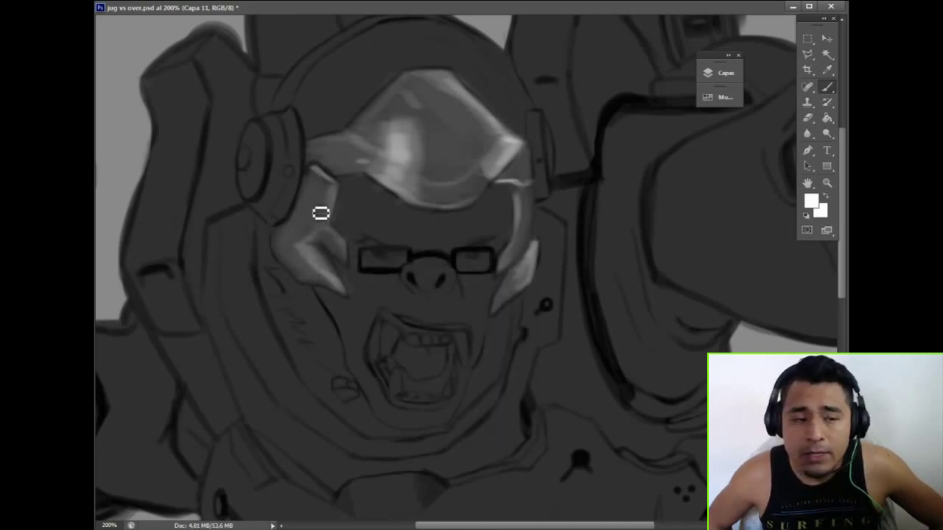
Model the gorilla's brow, nose, muzzle and lips with soft light grey strokes around the open mouth
mouse_move(367, 226)
mouse_down()
mouse_move(422, 245)
mouse_move(479, 227)
mouse_up()
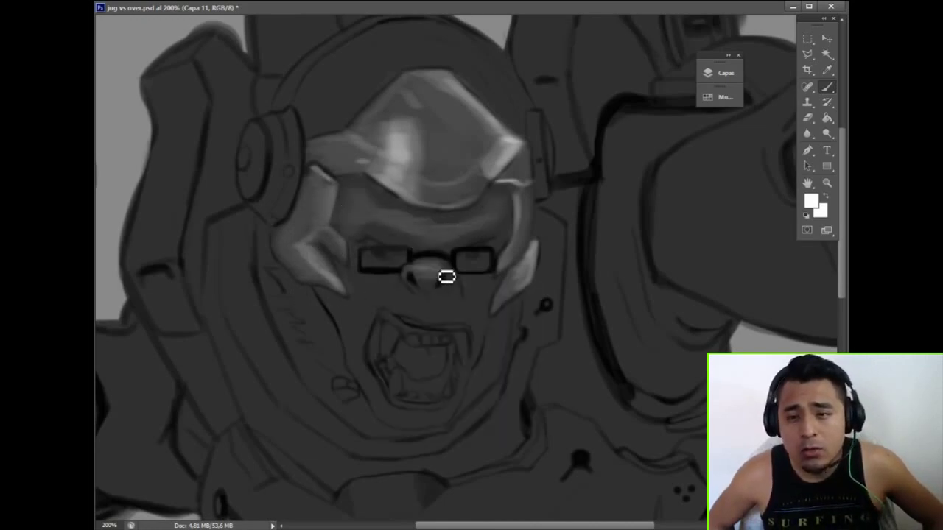
mouse_move(446, 277)
mouse_down()
mouse_move(414, 317)
mouse_move(466, 298)
mouse_move(380, 290)
mouse_up()
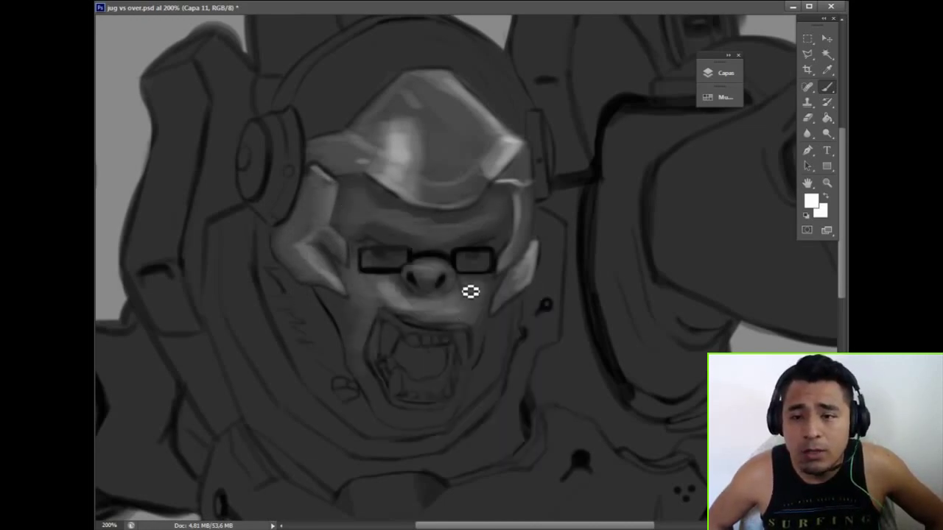
mouse_move(370, 393)
mouse_down()
mouse_move(359, 359)
mouse_move(347, 356)
mouse_move(407, 320)
mouse_up()
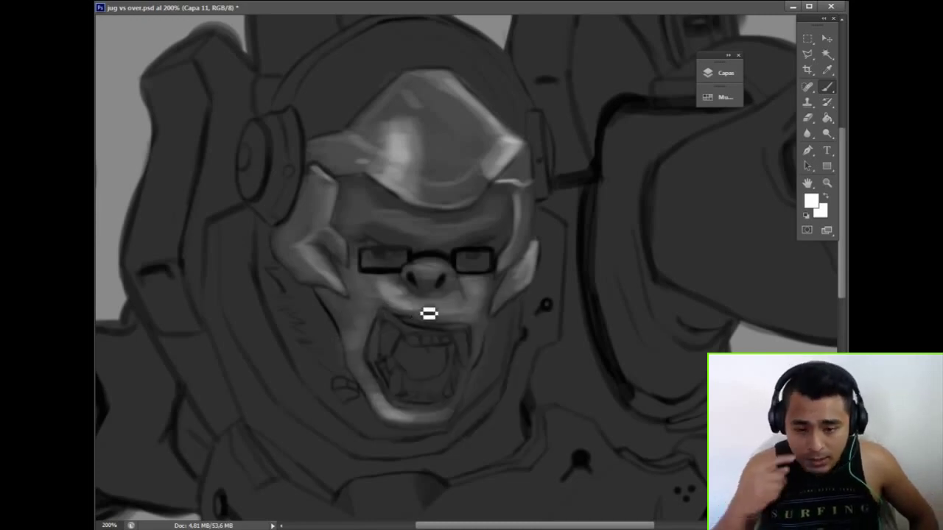
Sample greys from the face, strengthen the brow ridge highlights, and put a white reference dab on the upper arm
alt+click(399, 308)
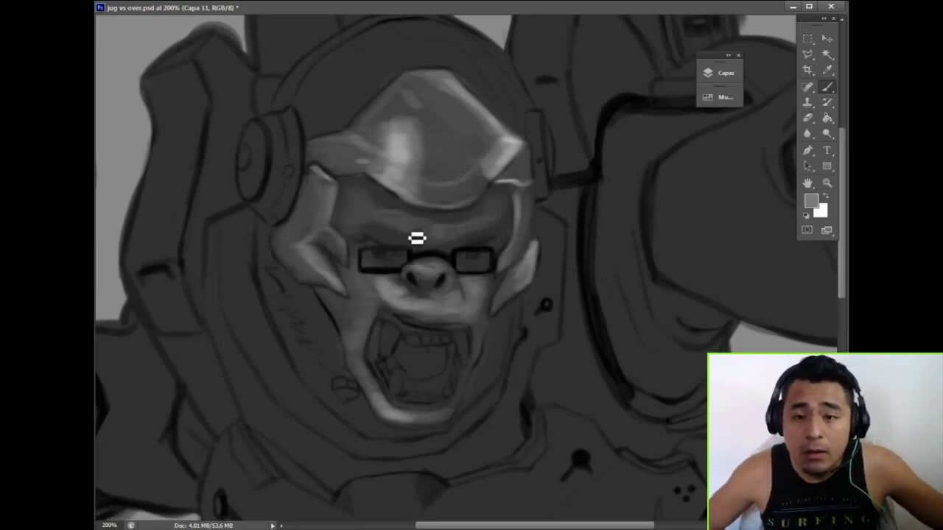
alt+click(410, 180)
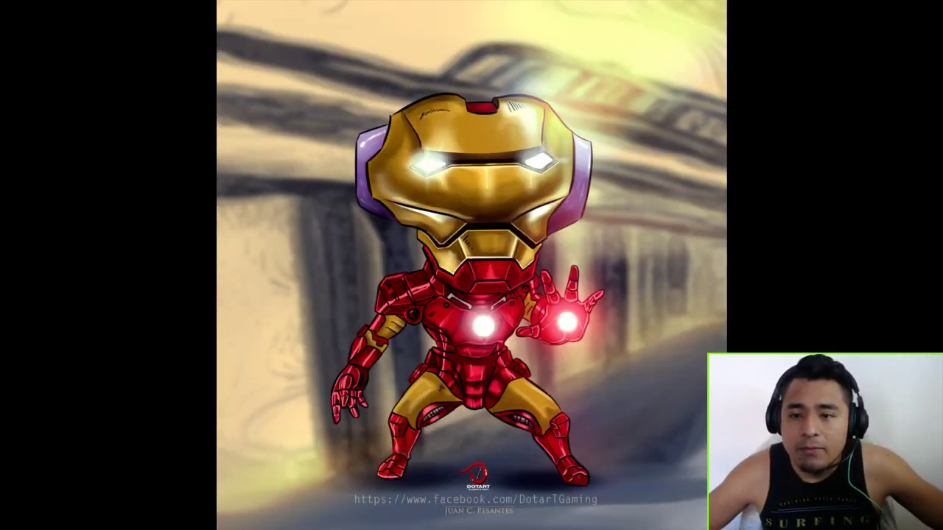
right_click(435, 276)
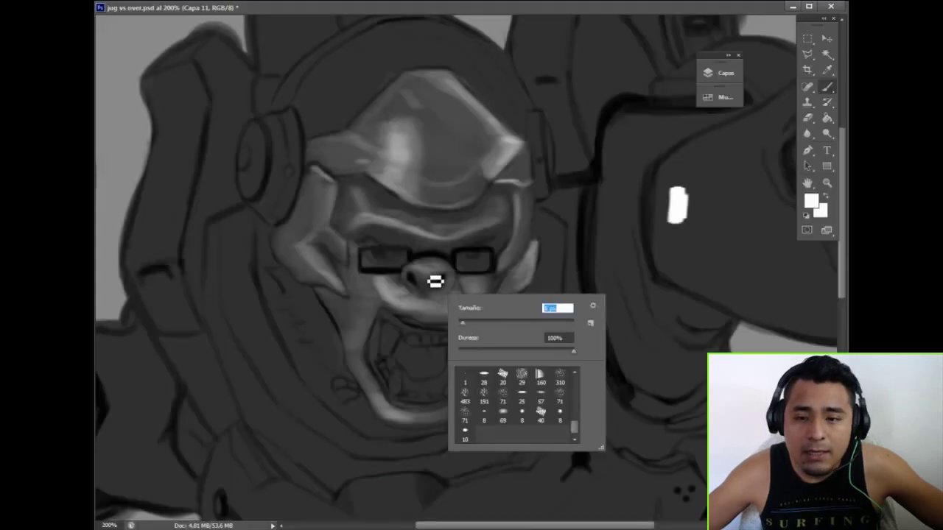
key(Escape)
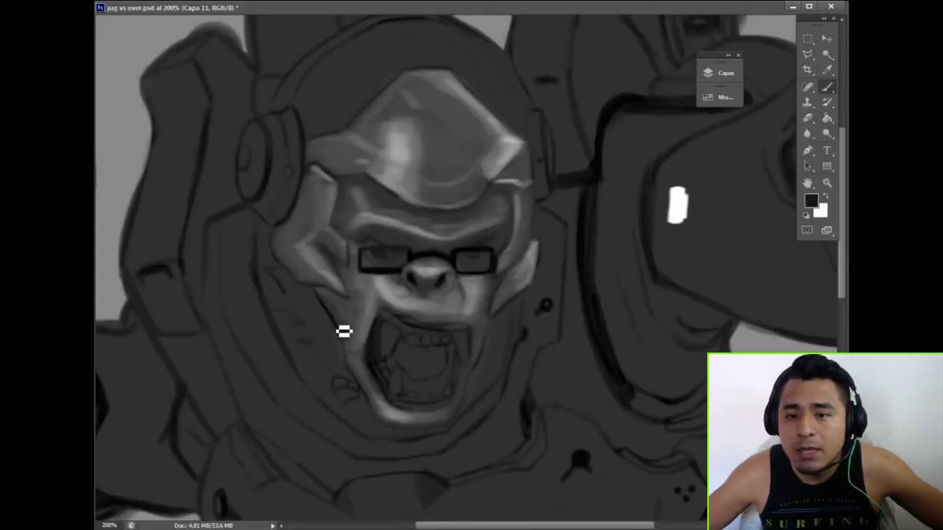
Deepen the shadows under the brow, around the glasses, in the nostrils and around the mouth with black
right_click(339, 308)
key(Escape)
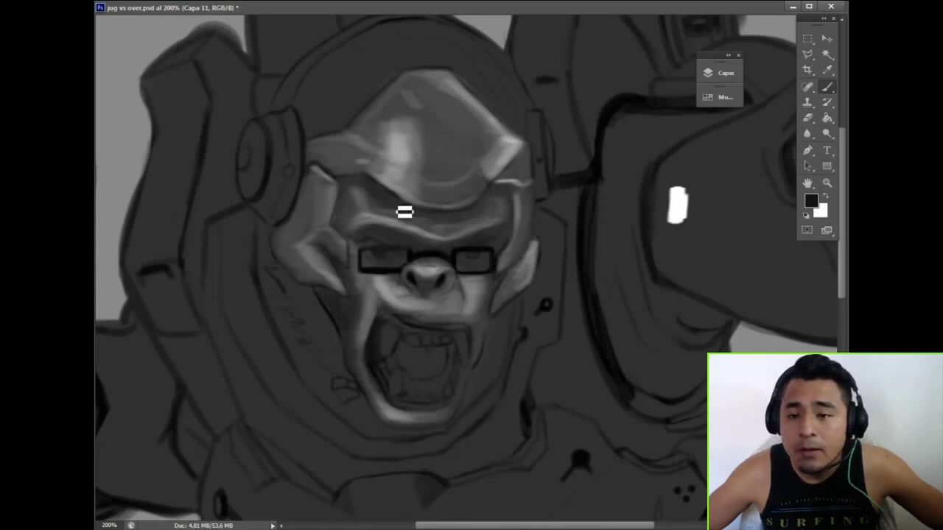
key(d)
right_click(453, 292)
key(Escape)
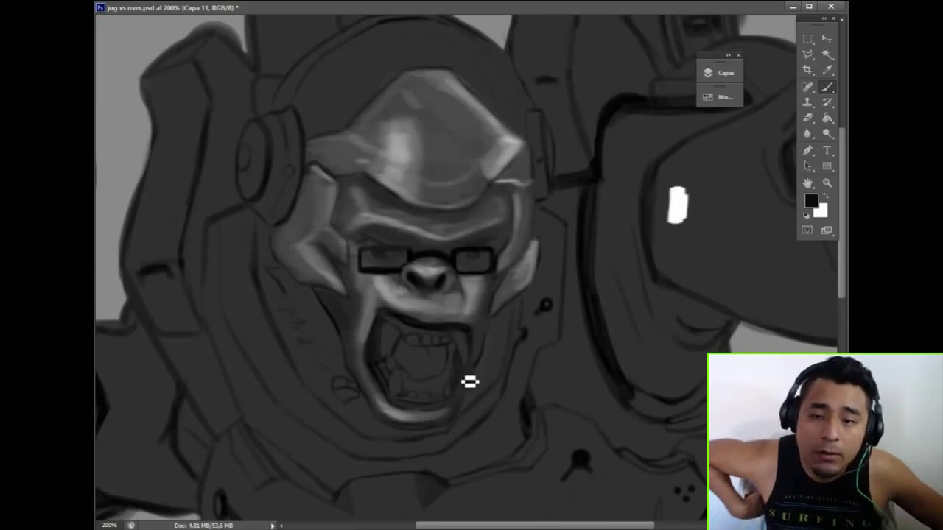
drag(457, 271, 448, 297)
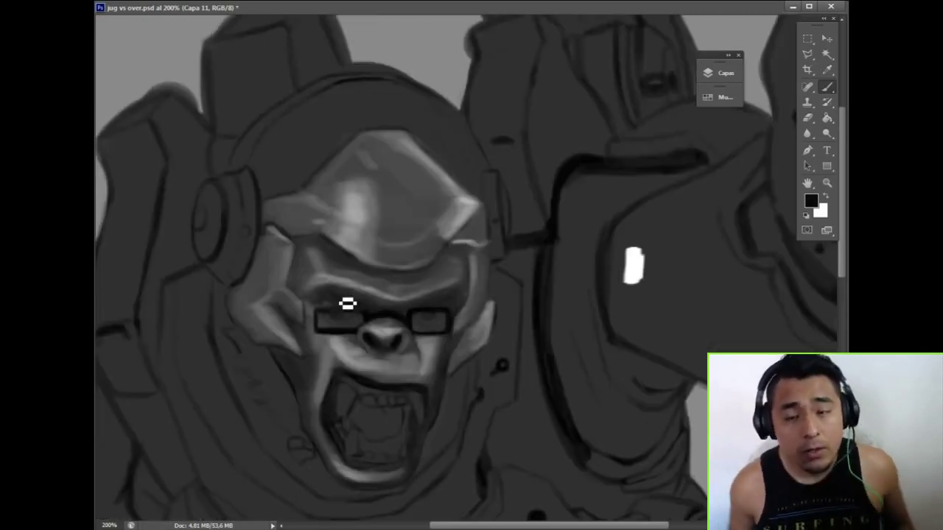
scroll(322, 303, down, 2)
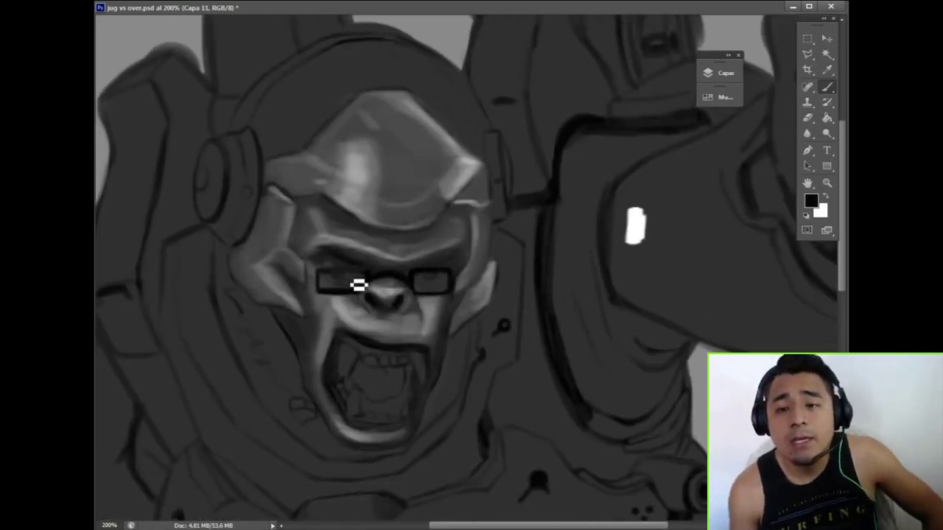
scroll(438, 252, down, 2)
Paint white highlights on both headphone ear cups and along the headband with a 10 px brush
right_click(438, 208)
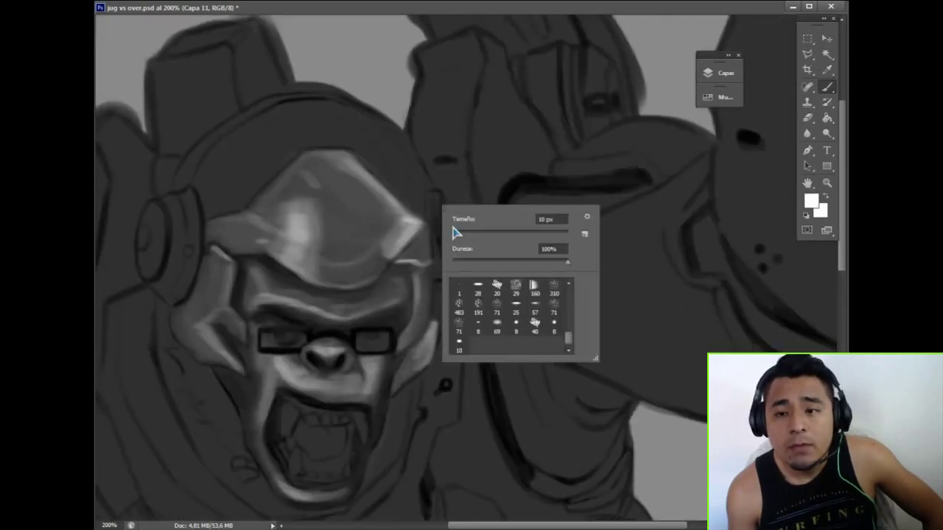
drag(432, 253, 432, 204)
scroll(295, 236, up, 1)
drag(292, 230, 308, 327)
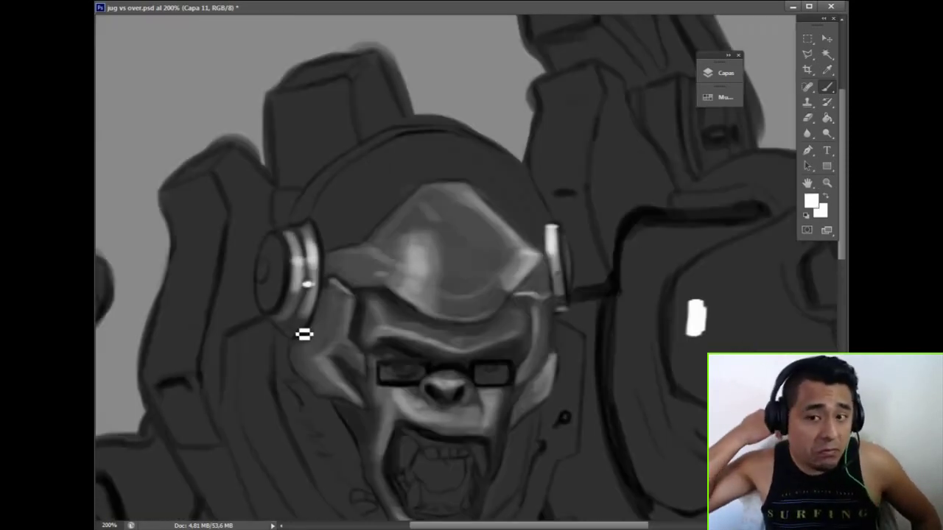
scroll(303, 231, down, 2)
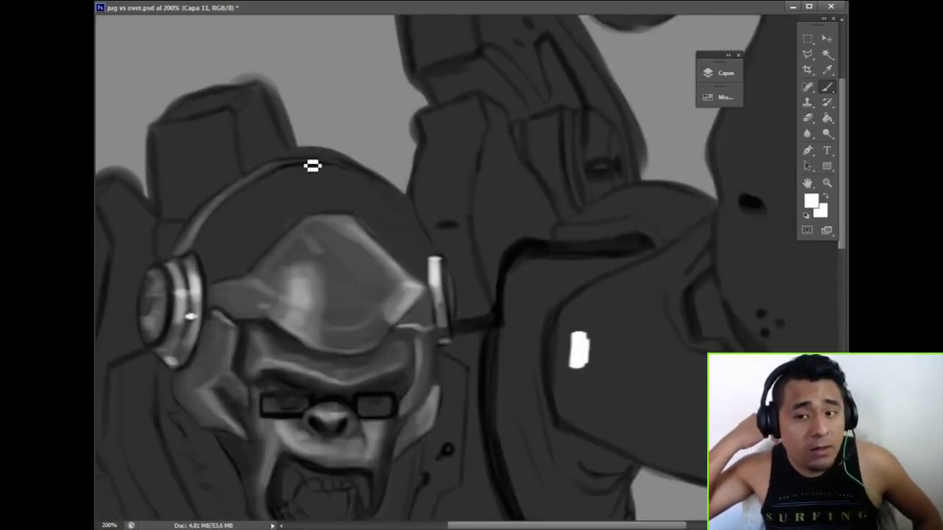
Paint light hair strands across the top of the head between the headband and the forehead plate
scroll(311, 165, up, 2)
right_click(337, 181)
key(Return)
drag(324, 148, 263, 181)
drag(361, 117, 380, 137)
drag(426, 133, 463, 181)
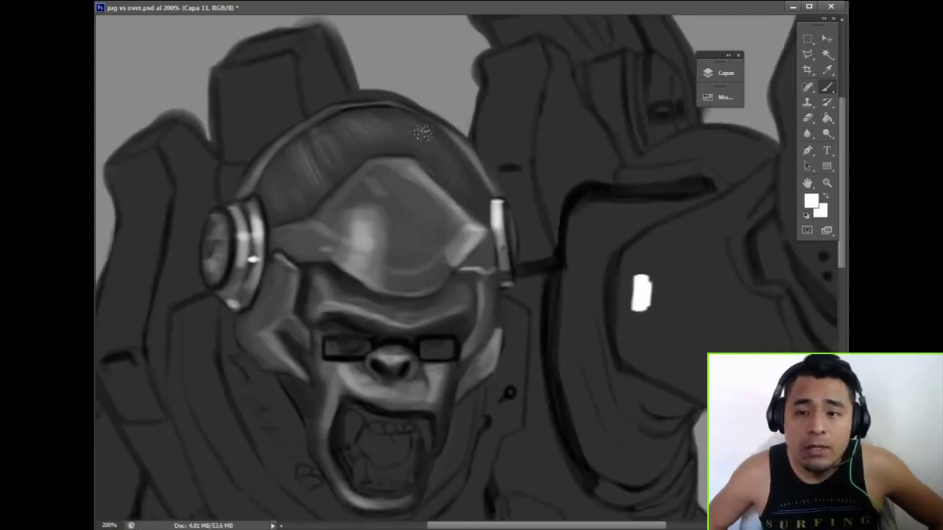
right_click(438, 168)
mouse_move(277, 150)
mouse_down()
mouse_move(272, 193)
mouse_move(339, 140)
mouse_move(457, 188)
mouse_up()
Paint black shadows between the hair strands and along the edges of the headband and forehead plate
right_click(308, 195)
key(d)
right_click(318, 194)
key(Return)
drag(343, 133, 298, 180)
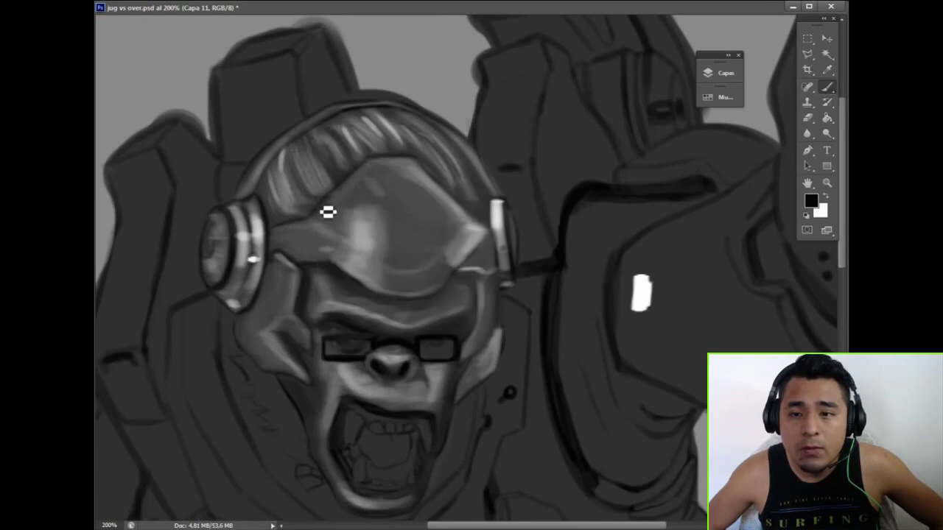
drag(409, 137, 553, 264)
drag(375, 183, 335, 240)
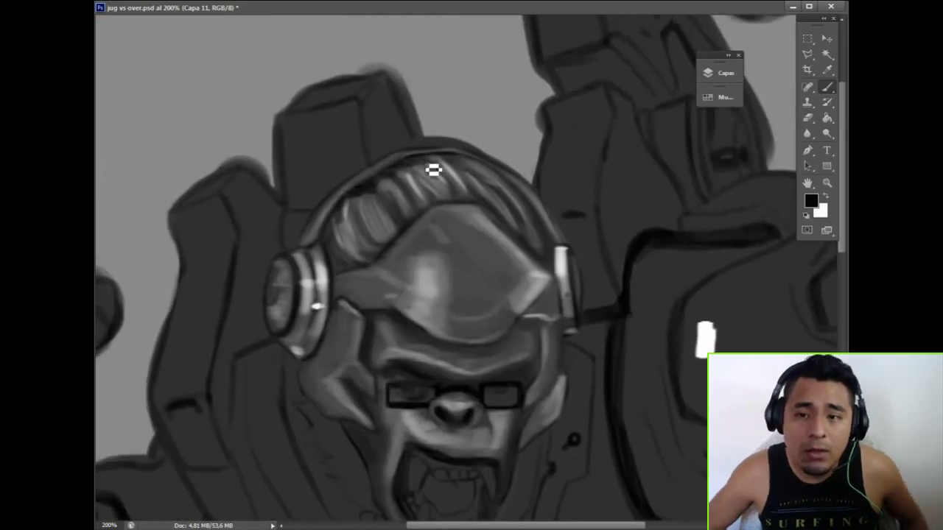
scroll(376, 204, down, 3)
scroll(375, 204, up, 3)
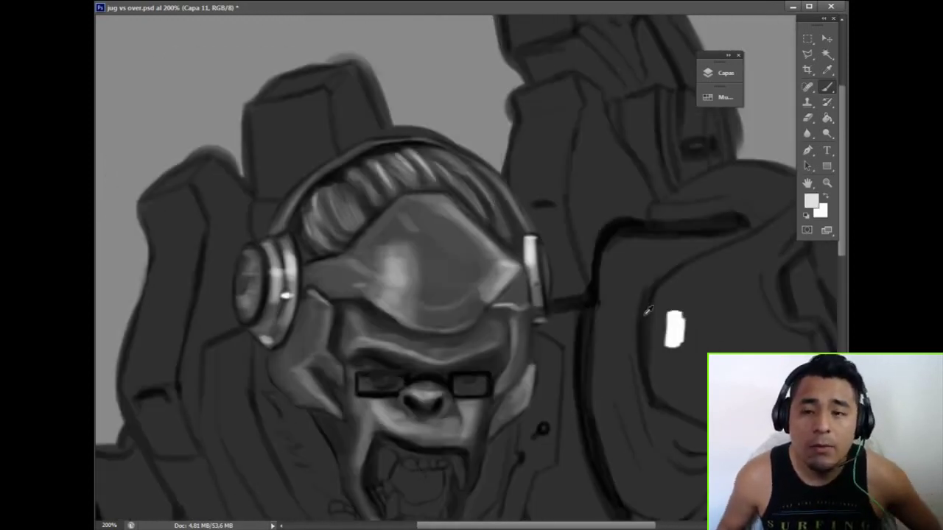
Highlight the headband and paint grey and light grey faces on the armour block behind the head
right_click(391, 140)
key(Return)
right_click(448, 206)
key(Return)
mouse_move(288, 177)
mouse_down()
mouse_move(316, 122)
mouse_move(341, 143)
mouse_move(354, 88)
mouse_up()
right_click(359, 131)
key(Return)
key(x)
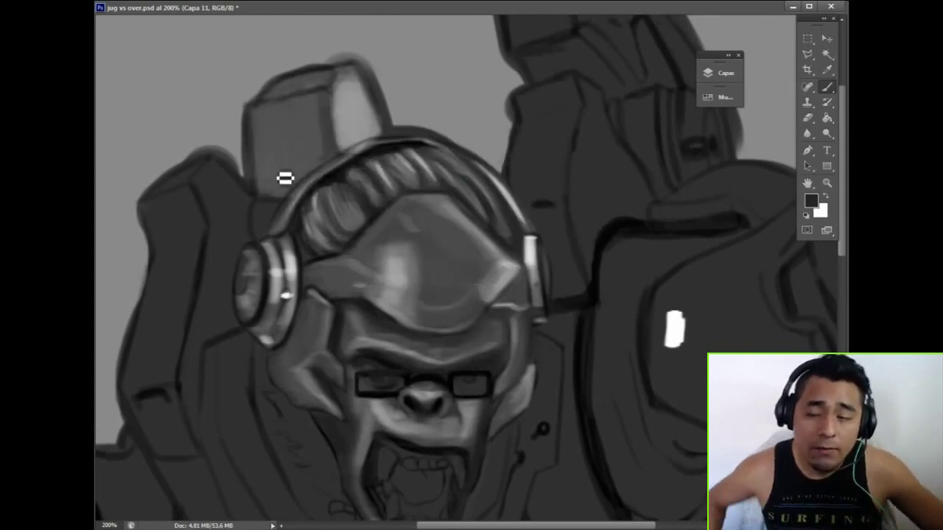
Paint a bright white highlight along the outer curve of the headband
scroll(356, 193, down, 2)
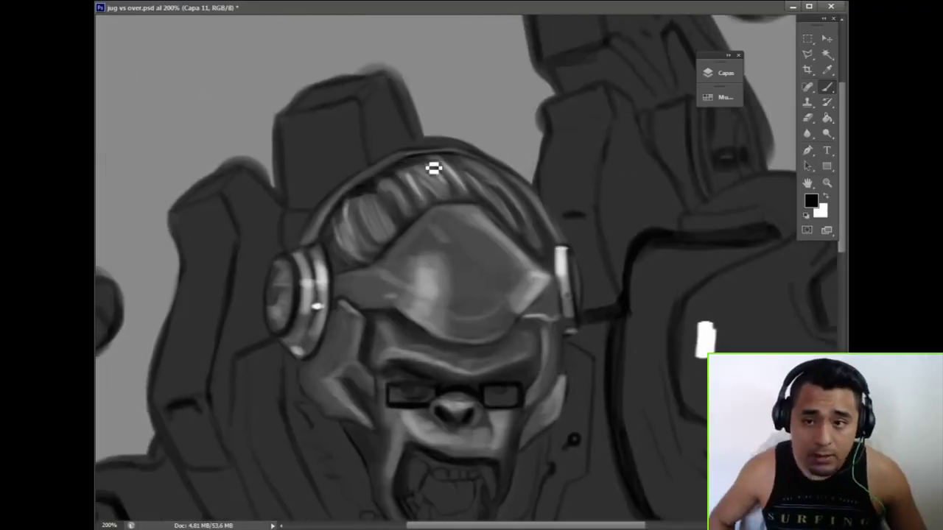
scroll(405, 175, down, 3)
scroll(316, 175, up, 3)
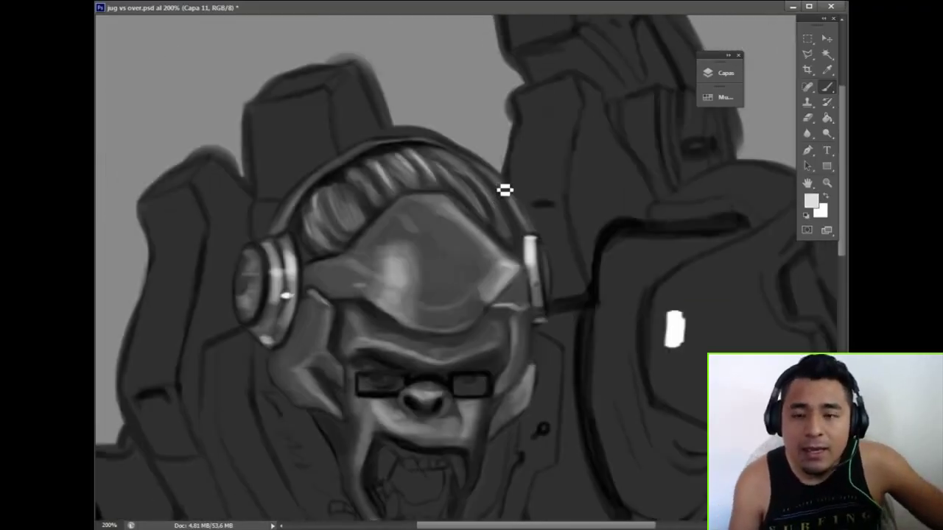
key(x)
right_click(504, 190)
key(Return)
Shade the armour block behind the head with a mid-grey front and top and a light grey side face
drag(254, 110, 311, 163)
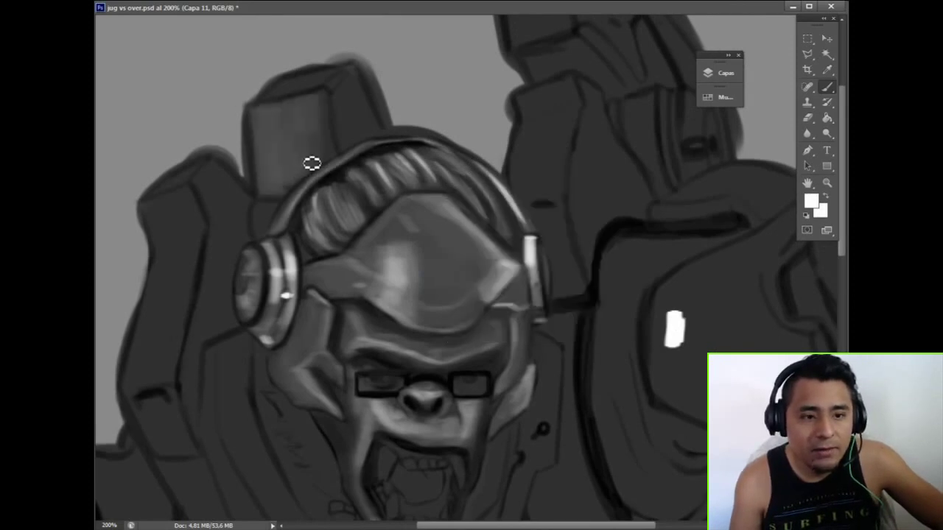
mouse_move(316, 81)
mouse_down()
mouse_move(361, 124)
mouse_move(364, 144)
mouse_up()
right_click(360, 130)
key(Return)
alt+click(322, 63)
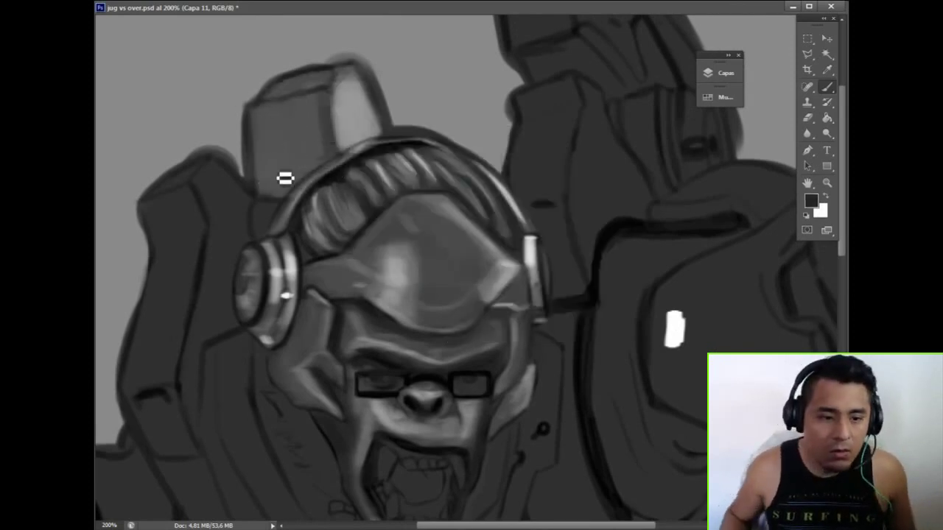
Add a white corner highlight to the armour block and paint light grey faces on the tall plate beside the headphones
scroll(355, 193, down, 1)
scroll(310, 184, left, 1)
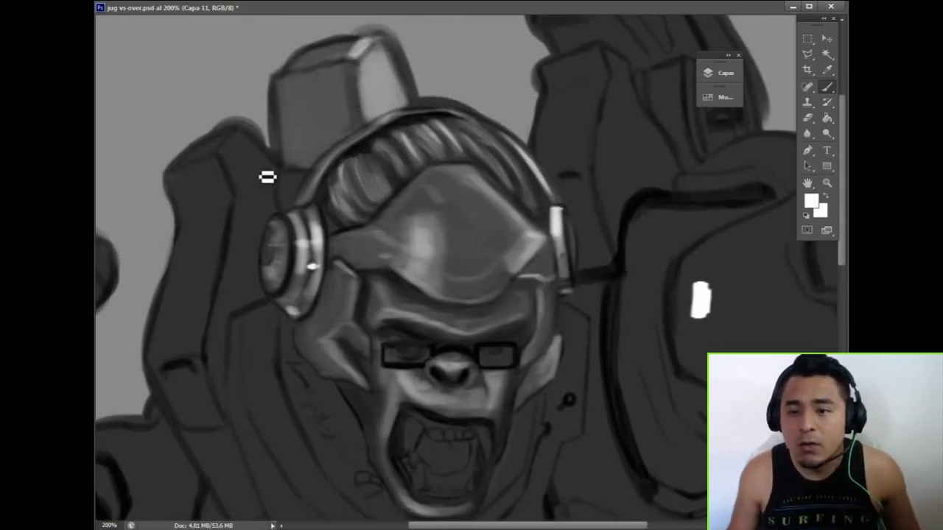
scroll(273, 162, down, 1)
scroll(252, 141, left, 3)
alt+click(263, 242)
mouse_move(263, 242)
mouse_down()
mouse_move(324, 154)
mouse_move(236, 323)
mouse_move(273, 176)
mouse_move(391, 198)
mouse_move(268, 244)
mouse_move(253, 153)
mouse_move(253, 207)
mouse_move(394, 222)
mouse_move(260, 185)
mouse_move(258, 214)
mouse_move(235, 211)
mouse_move(263, 196)
mouse_up()
alt+click(258, 184)
right_click(259, 194)
key(Return)
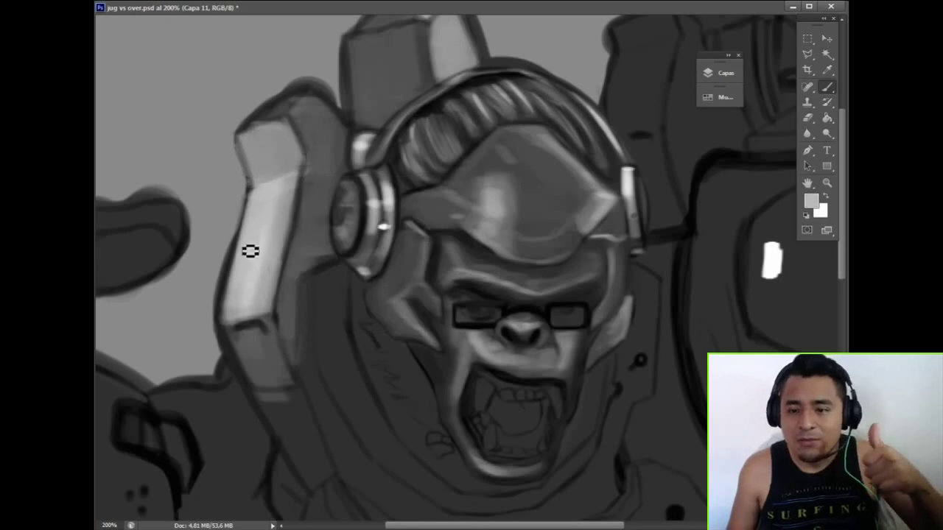
Sample the plate's tone and lighten its lower segment around the small dark slot
alt+click(250, 251)
scroll(277, 325, down, 3)
right_click(243, 267)
key(Return)
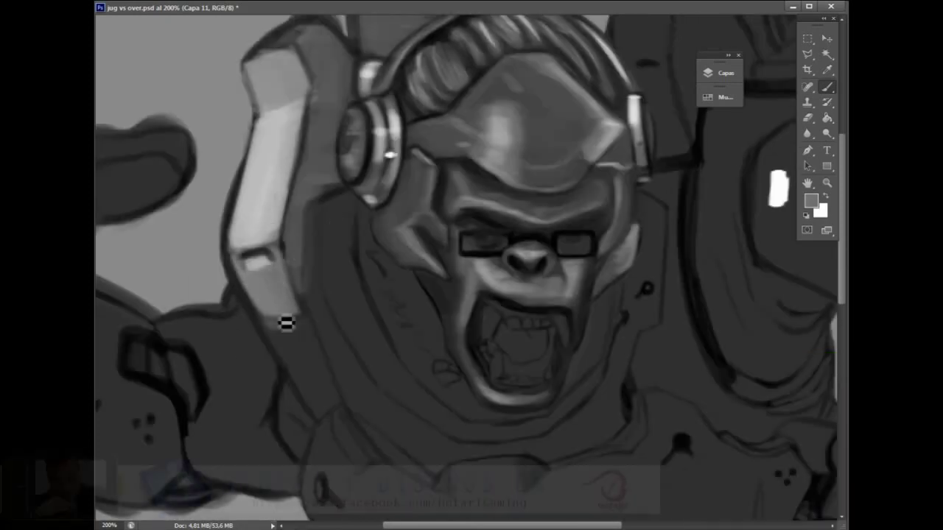
Brighten the top inner face of the tall side plate and darken its inner side toward the headphone
drag(291, 272, 297, 199)
mouse_move(316, 63)
mouse_down()
mouse_move(356, 154)
mouse_move(316, 375)
mouse_up()
scroll(305, 317, down, 1)
right_click(294, 261)
key(Return)
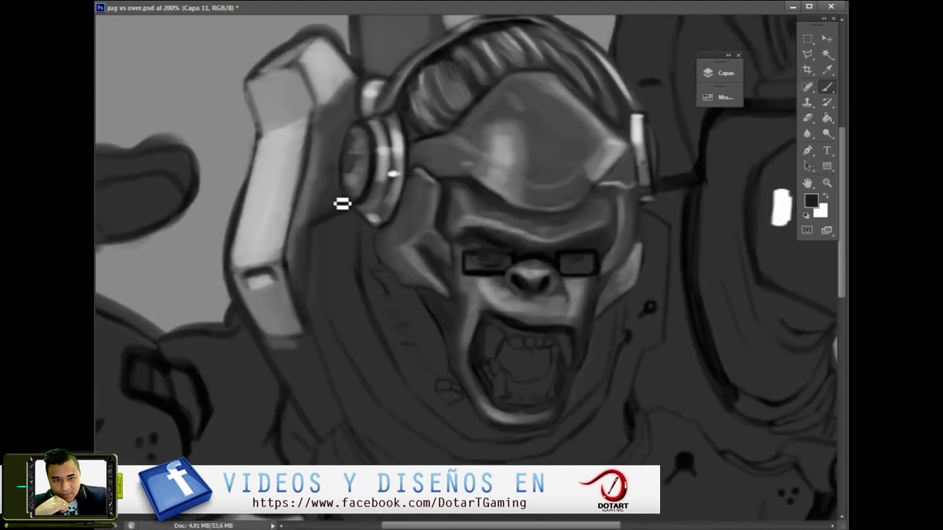
Paint a soft mid-grey band along the collar ring around the gorilla's head with a resized brush
scroll(309, 239, down, 1)
scroll(358, 142, up, 2)
scroll(337, 200, down, 2)
right_click(337, 199)
key(Return)
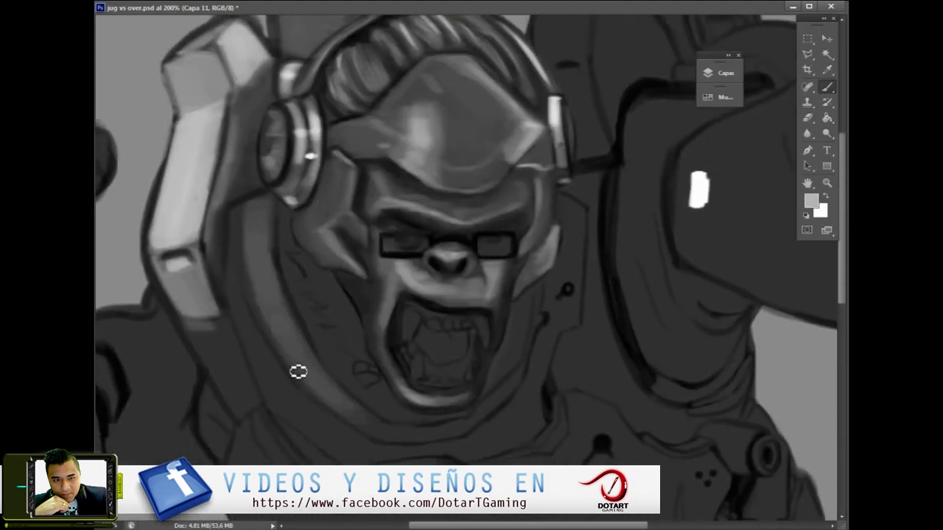
Paint light grey fur strokes on the cheek between the jaw and the collar with a resized brush
right_click(309, 276)
key(Return)
drag(309, 292, 354, 349)
right_click(337, 324)
key(Return)
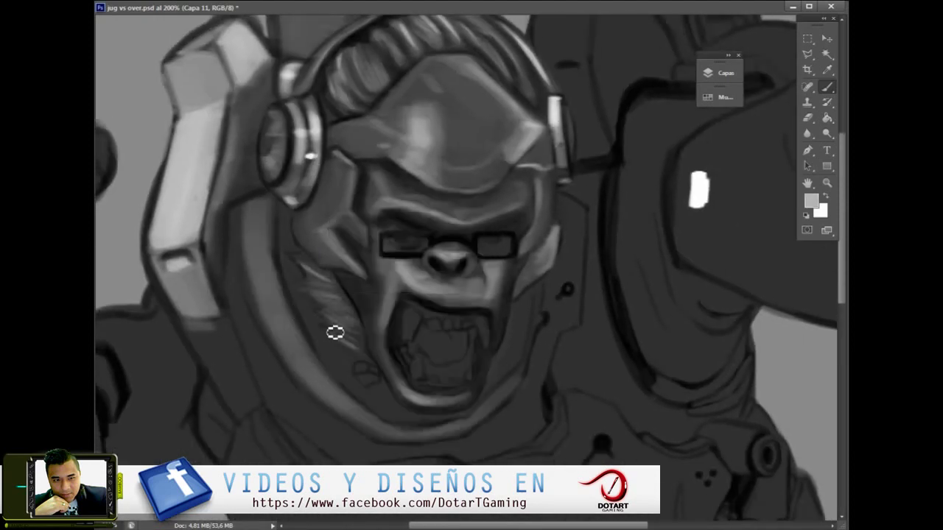
Darken the gap between the head and the collar with black and add small dark marks to the forehead plate
key(d)
drag(279, 214, 320, 319)
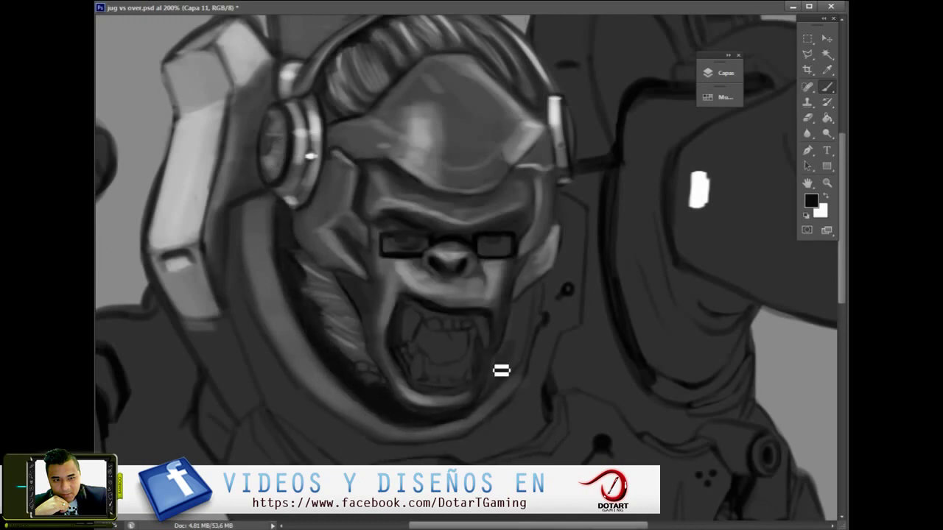
drag(485, 119, 549, 155)
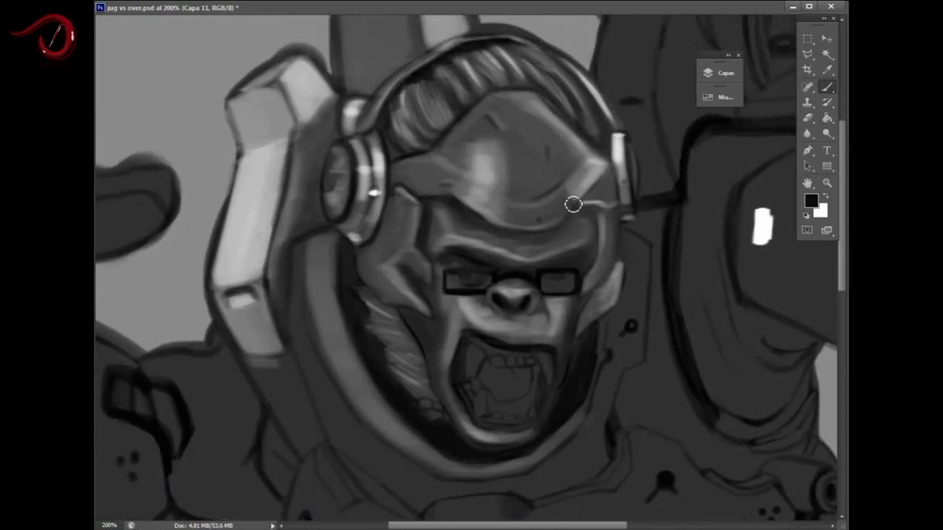
drag(573, 204, 624, 130)
Divide the collar's inner band into lighter grey segments and paint a light grey outer rim
alt+click(389, 254)
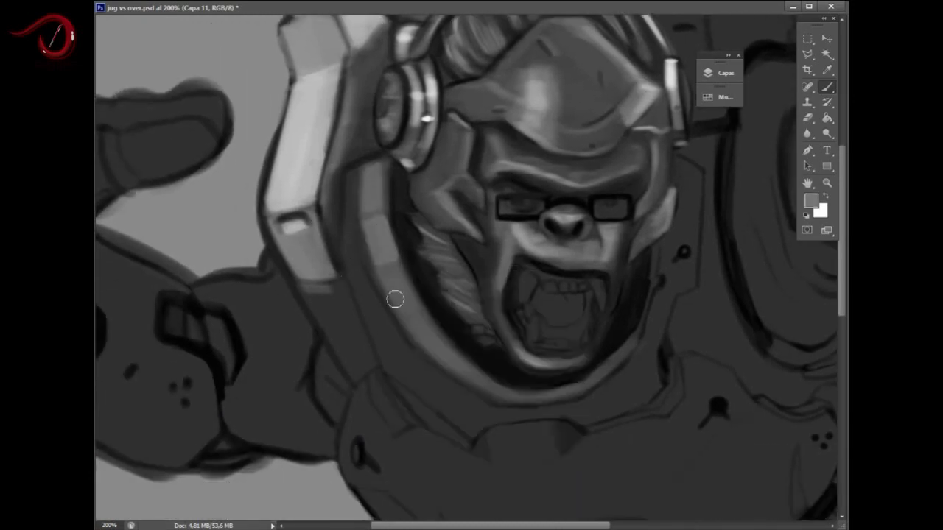
drag(362, 302, 308, 226)
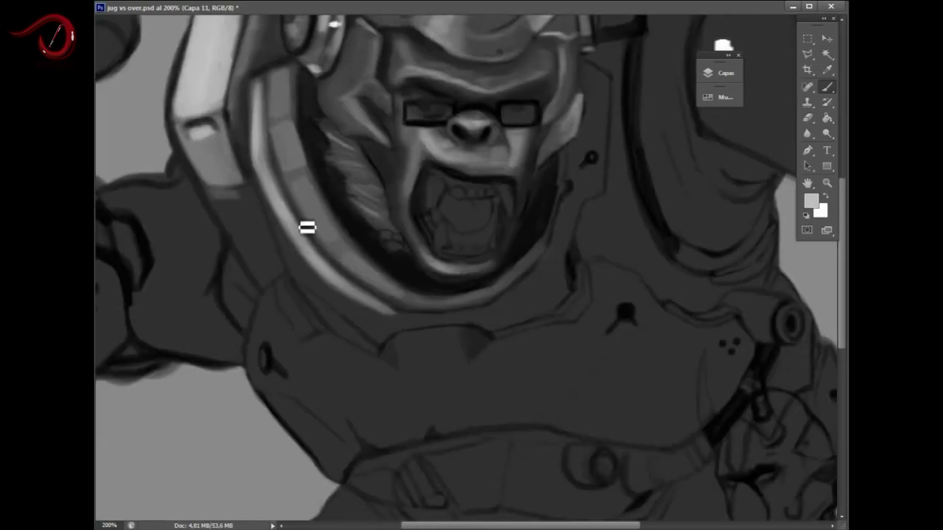
drag(505, 311, 439, 409)
Extend the light collar rim up the far side of the face and start brightening it with white
right_click(497, 344)
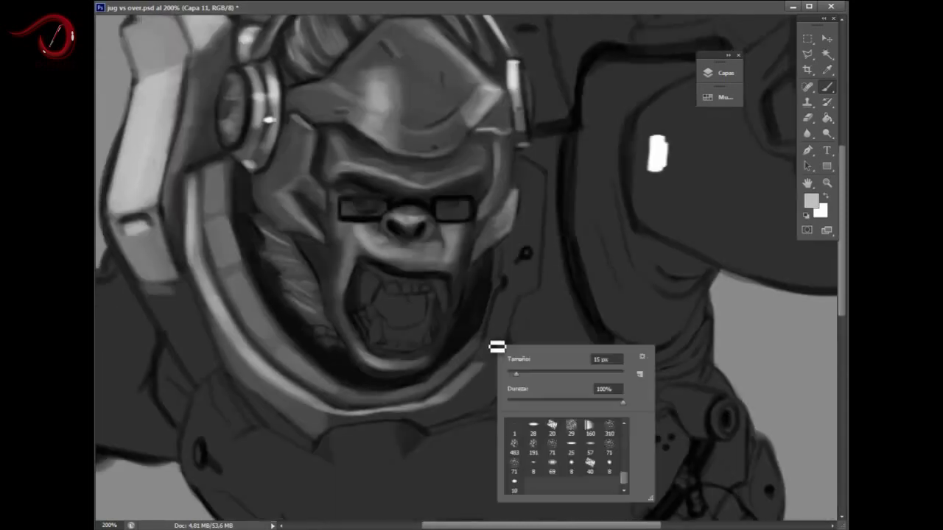
key(Escape)
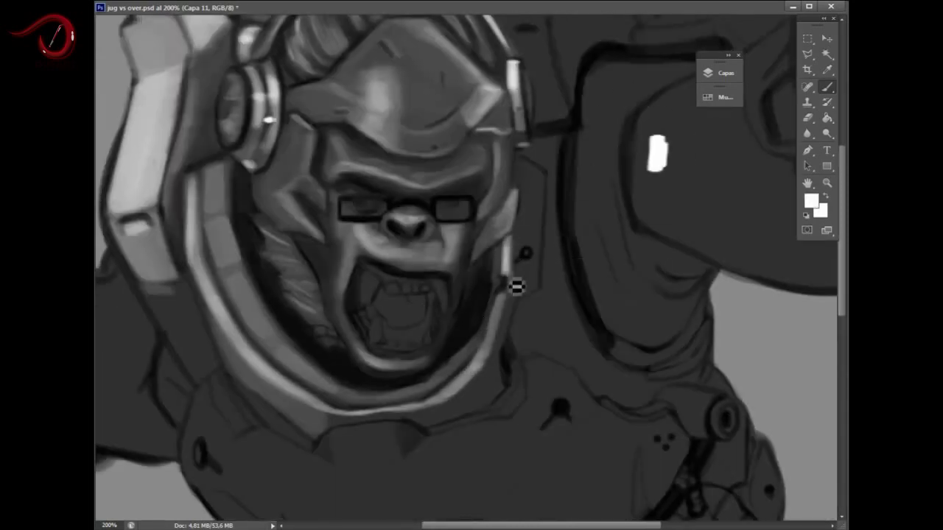
key(r)
drag(375, 404, 378, 312)
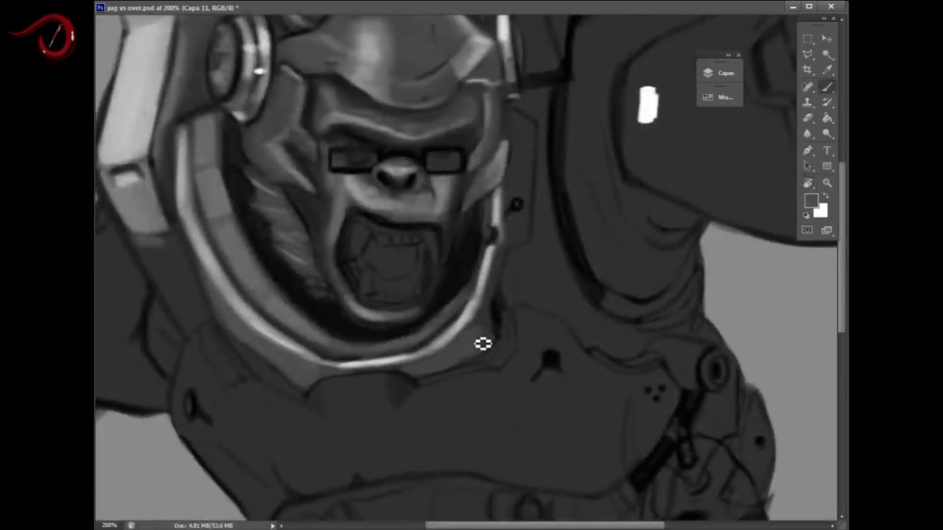
Shade the collar face below the rim and the small panel beside the cheek with sampled dark grey
alt+click(463, 322)
drag(510, 239, 515, 140)
right_click(524, 233)
key(Escape)
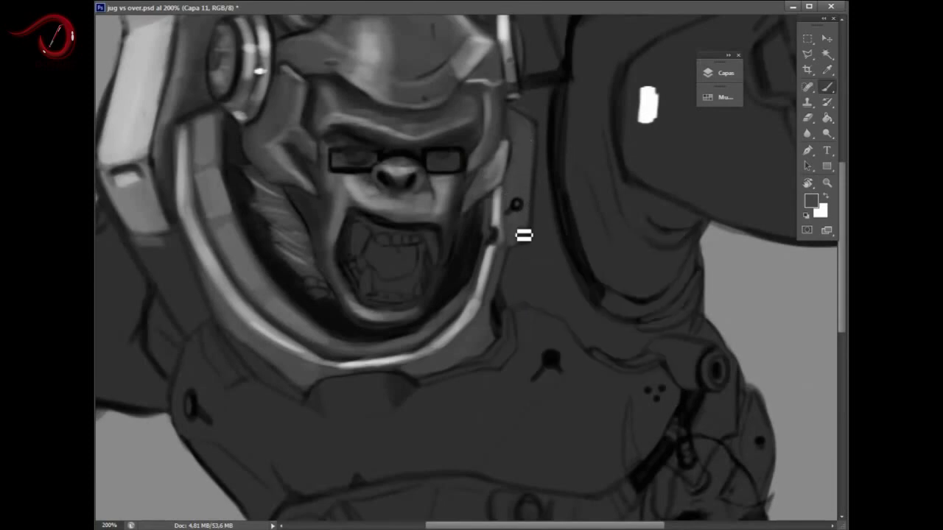
Sharpen the collar's outer rim with a white highlight running beneath the jaw
alt+click(235, 339)
alt+click(243, 295)
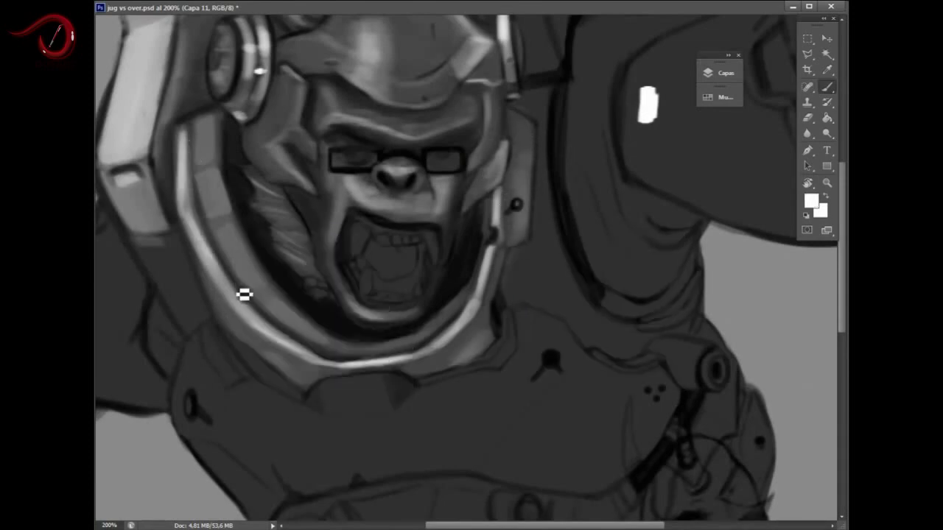
drag(244, 295, 463, 308)
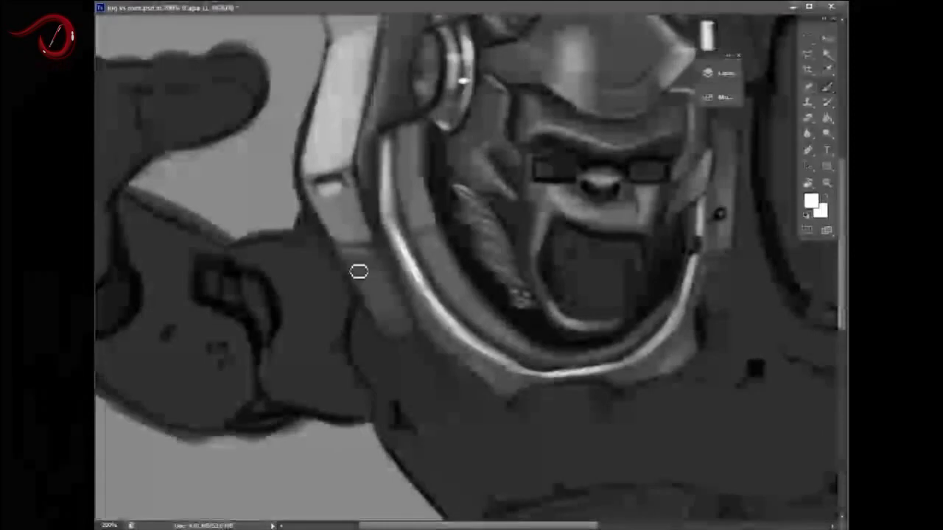
drag(358, 270, 447, 269)
Reduce the minimum diameter in the brush's shape dynamics and save it as a new preset with its size captured
key(F5)
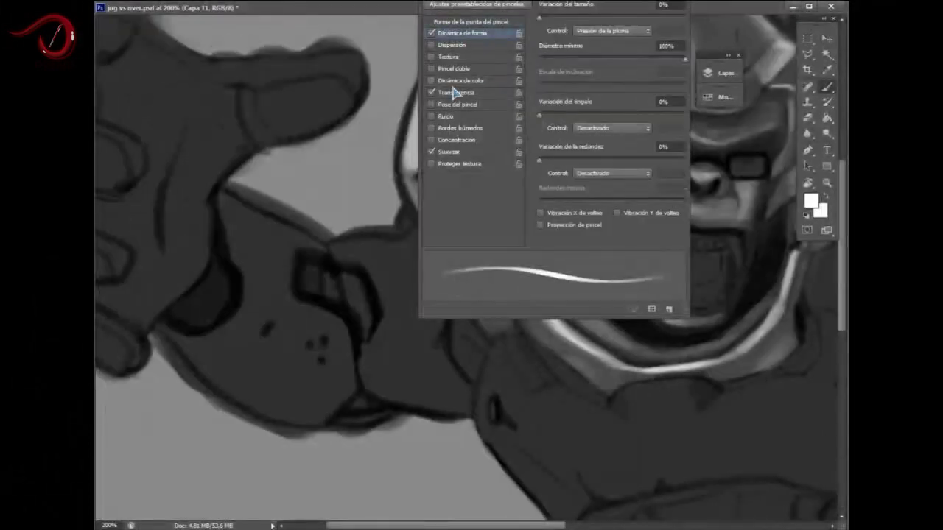
click(456, 92)
click(463, 34)
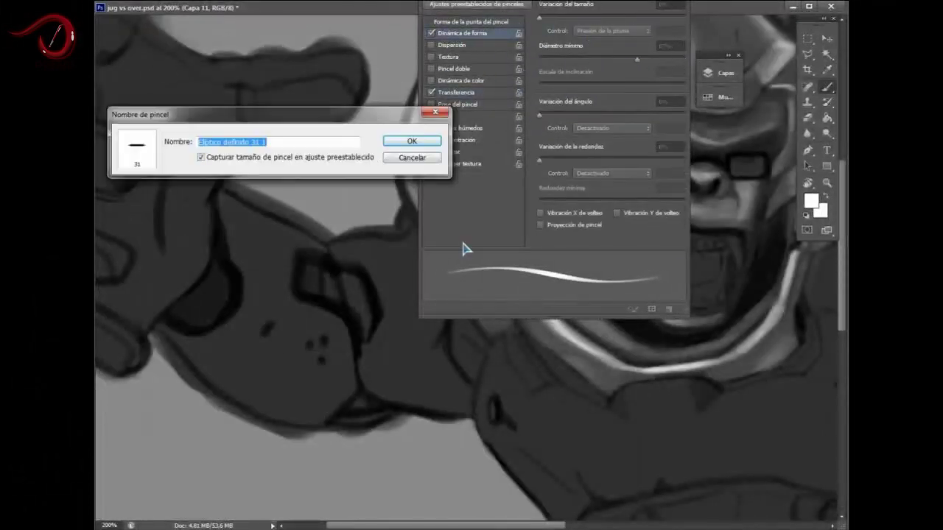
key(Return)
key(F5)
Shade the tall side plate's inner edge and its lower extension with dark grey
mouse_move(400, 181)
mouse_down()
mouse_move(390, 244)
mouse_move(383, 197)
mouse_up()
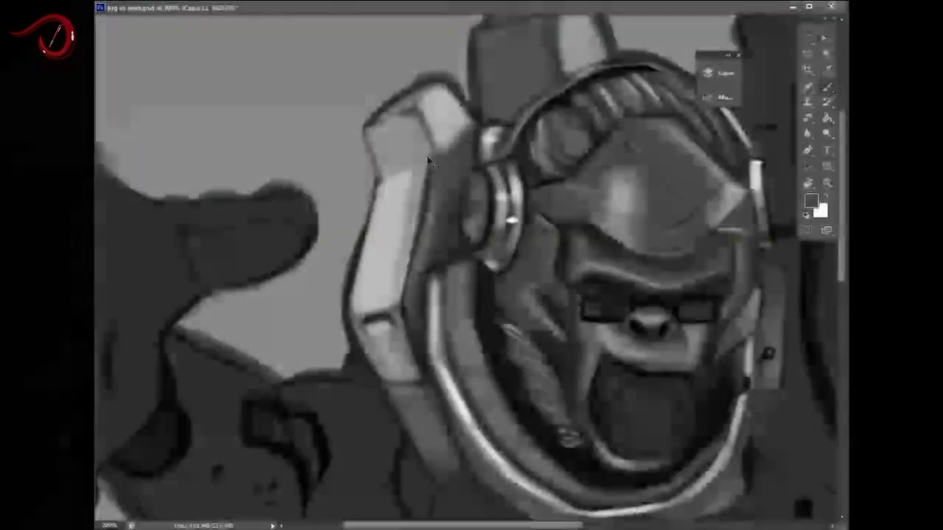
scroll(386, 319, down, 3)
right_click(386, 319)
mouse_move(386, 319)
mouse_down()
mouse_move(353, 307)
mouse_move(371, 403)
mouse_move(364, 338)
mouse_move(353, 372)
mouse_up()
scroll(353, 373, down, 2)
Paint the upper arm beside the collar with a near-black underside and a soft light grey highlight
key(d)
mouse_move(432, 393)
mouse_down()
mouse_move(359, 337)
mouse_move(386, 344)
mouse_move(424, 392)
mouse_move(369, 369)
mouse_move(415, 399)
mouse_move(423, 332)
mouse_up()
alt+click(418, 126)
mouse_move(412, 254)
mouse_down()
mouse_move(397, 297)
mouse_move(326, 358)
mouse_move(358, 294)
mouse_move(311, 351)
mouse_move(368, 231)
mouse_move(393, 354)
mouse_up()
scroll(327, 357, right, 3)
scroll(311, 350, up, 3)
scroll(410, 302, down, 2)
Resize the brush and cover the forearm armour with an even mid-grey tone
alt+click(594, 166)
right_click(324, 251)
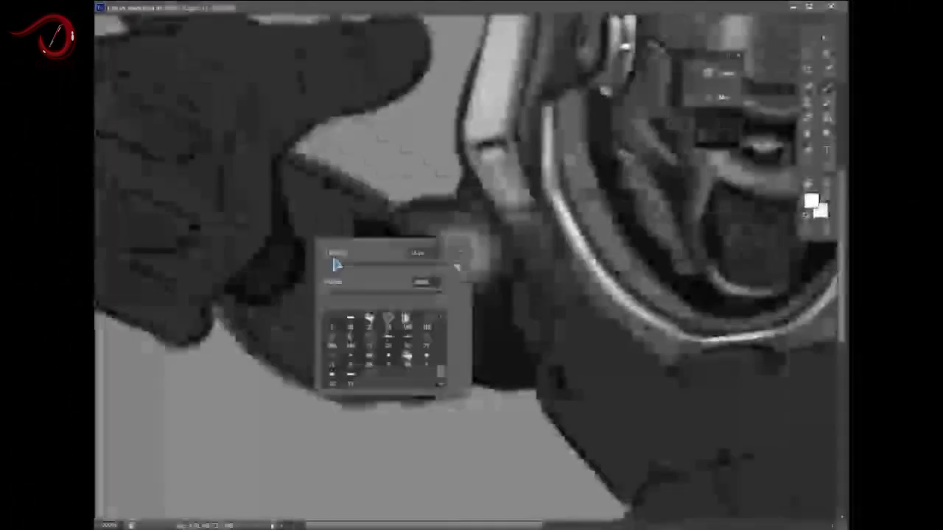
key(Return)
drag(337, 217, 287, 292)
scroll(338, 321, up, 2)
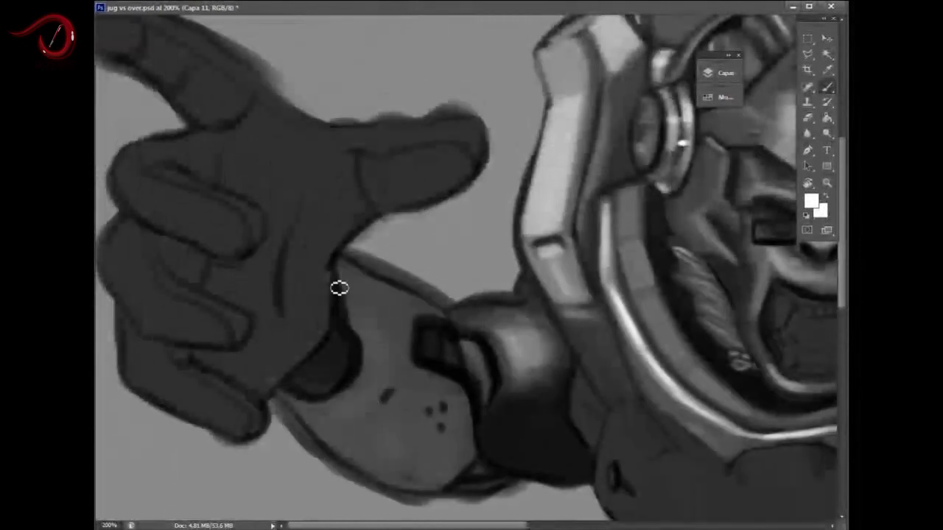
Add lighter reflections to the forearm armour near the wrist opening and along its lower edge
scroll(400, 326, up, 1)
drag(400, 326, 421, 396)
scroll(389, 368, up, 1)
scroll(383, 361, down, 1)
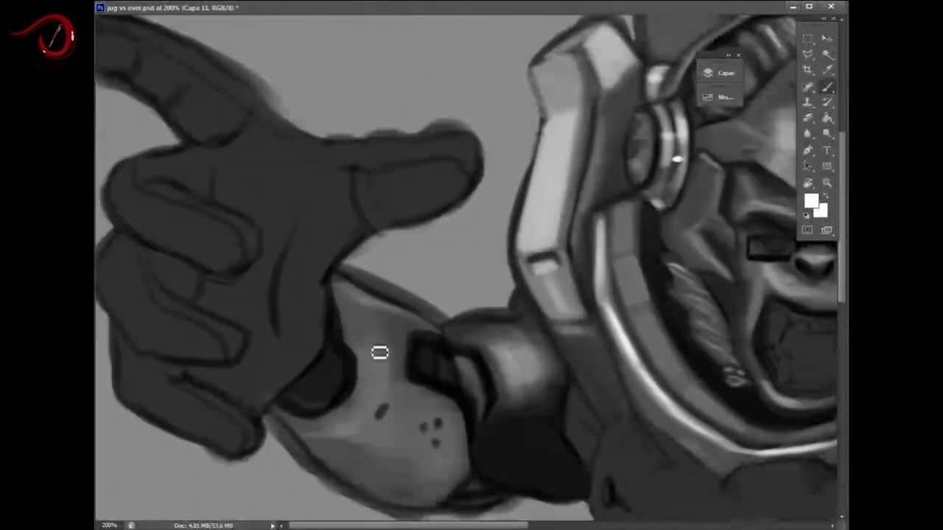
scroll(354, 165, down, 1)
Lighten the thumb pad, the palm and the inner edges of the folded fingers with soft grey
drag(367, 161, 449, 151)
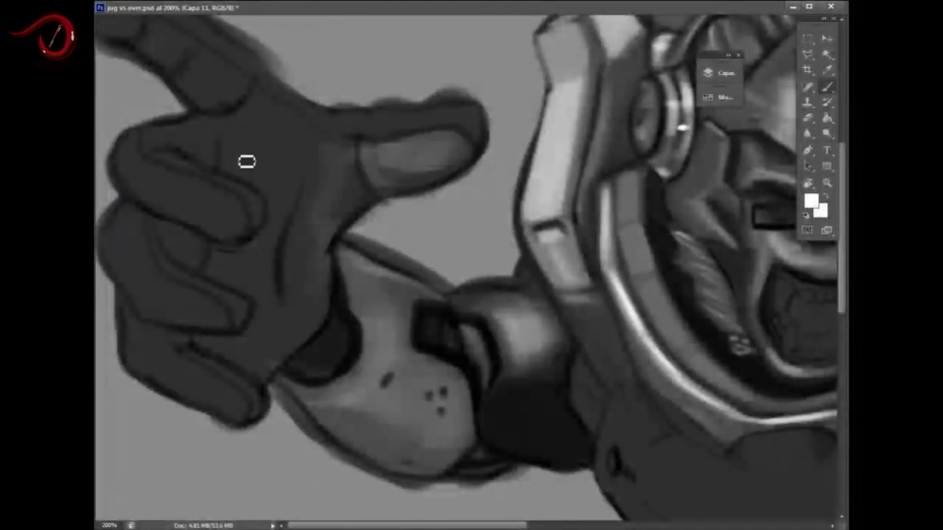
drag(246, 160, 257, 273)
mouse_move(251, 228)
mouse_down()
mouse_move(164, 155)
mouse_move(221, 140)
mouse_move(151, 224)
mouse_up()
drag(180, 342, 253, 389)
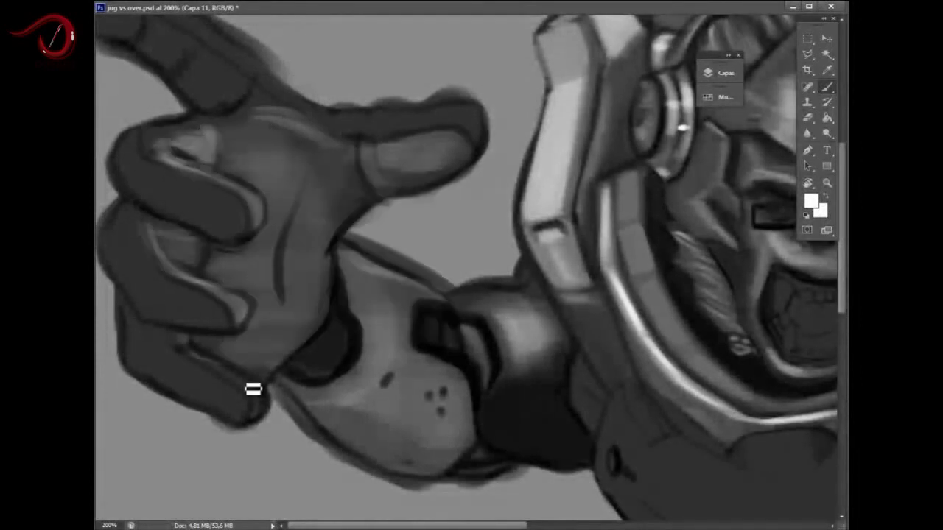
Darken the backs of the three folded fingers with near-black shading
mouse_move(236, 215)
mouse_down()
mouse_move(185, 190)
mouse_move(198, 128)
mouse_move(169, 297)
mouse_move(111, 250)
mouse_up()
drag(118, 206, 196, 316)
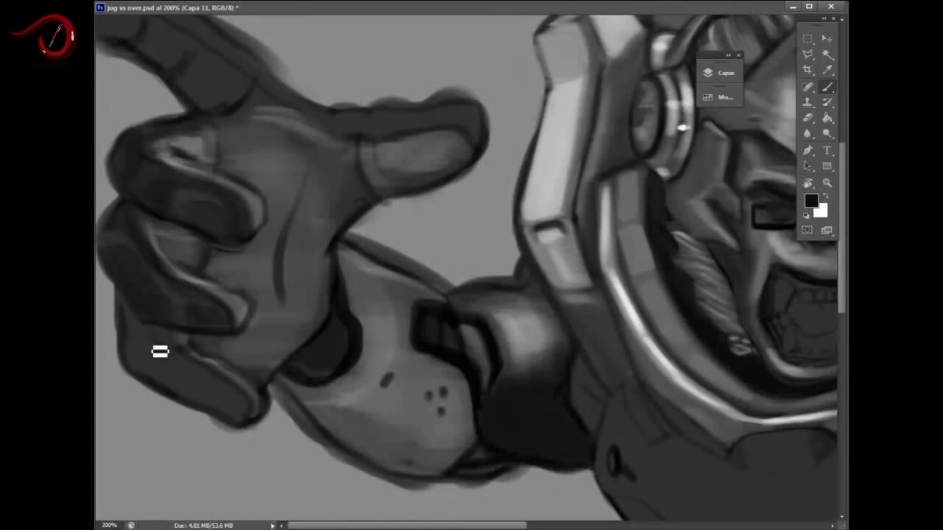
drag(140, 328, 218, 403)
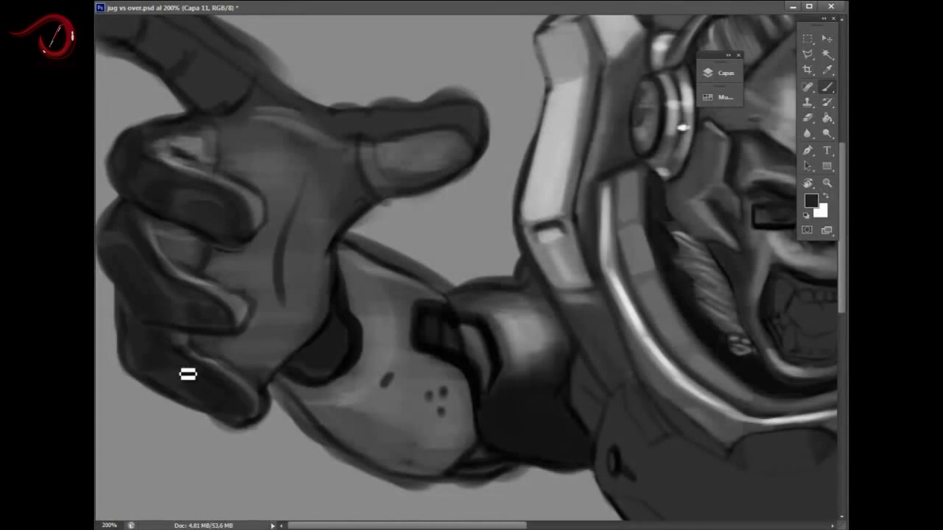
mouse_move(187, 374)
mouse_down()
mouse_move(122, 311)
mouse_move(139, 360)
mouse_move(141, 218)
mouse_up()
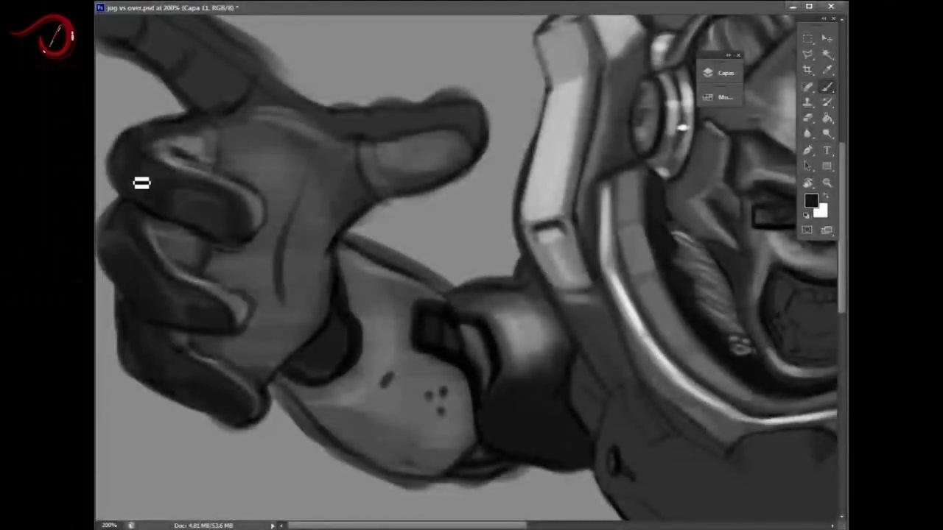
Darken the outer edges of the index finger and thumb and deepen the palm crease with black
scroll(169, 179, up, 3)
mouse_move(103, 131)
mouse_down()
mouse_move(318, 261)
mouse_move(395, 266)
mouse_up()
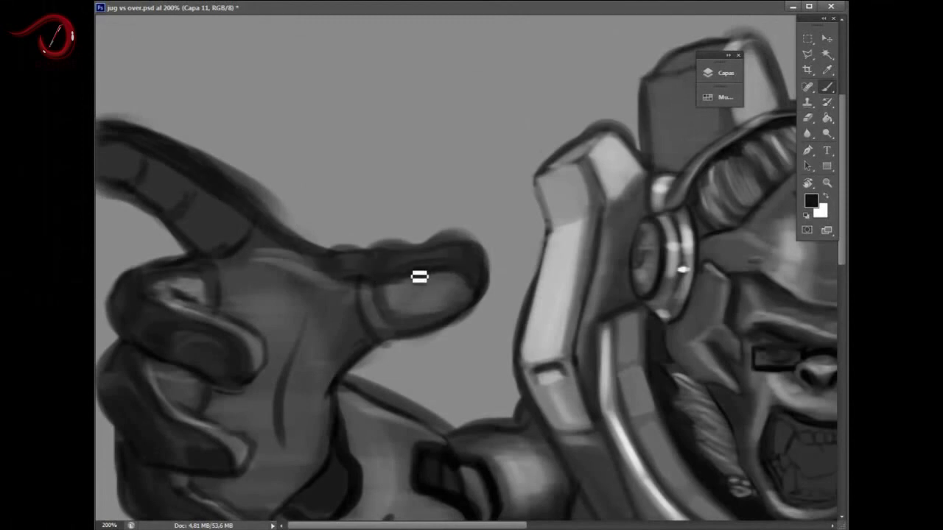
drag(300, 303, 291, 385)
scroll(270, 273, down, 2)
mouse_move(270, 273)
mouse_down()
mouse_move(248, 358)
mouse_move(291, 297)
mouse_move(334, 421)
mouse_up()
scroll(335, 420, down, 2)
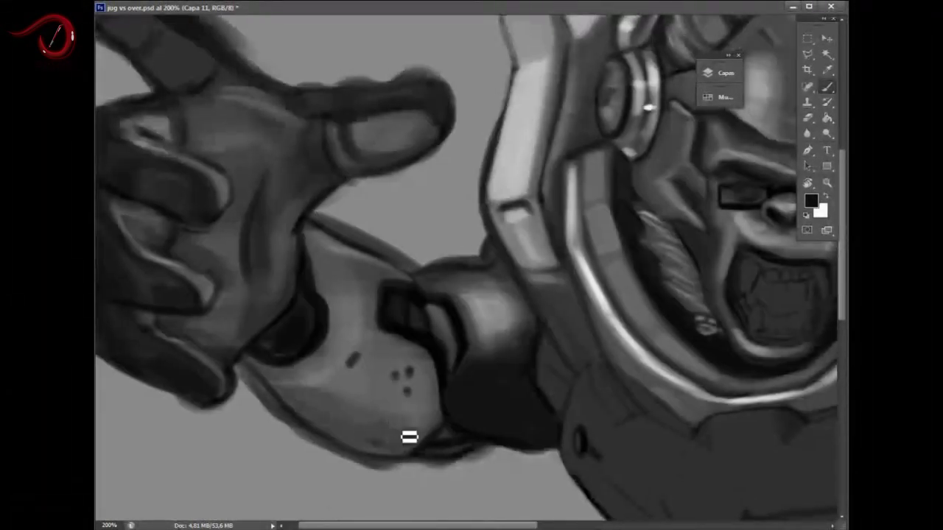
Sample a light grey and brighten the forearm armour, thumb pad, upper palm and index finger segments
alt+click(367, 298)
mouse_move(367, 298)
mouse_down()
mouse_move(332, 320)
mouse_move(327, 381)
mouse_up()
scroll(327, 381, up, 2)
drag(430, 189, 366, 198)
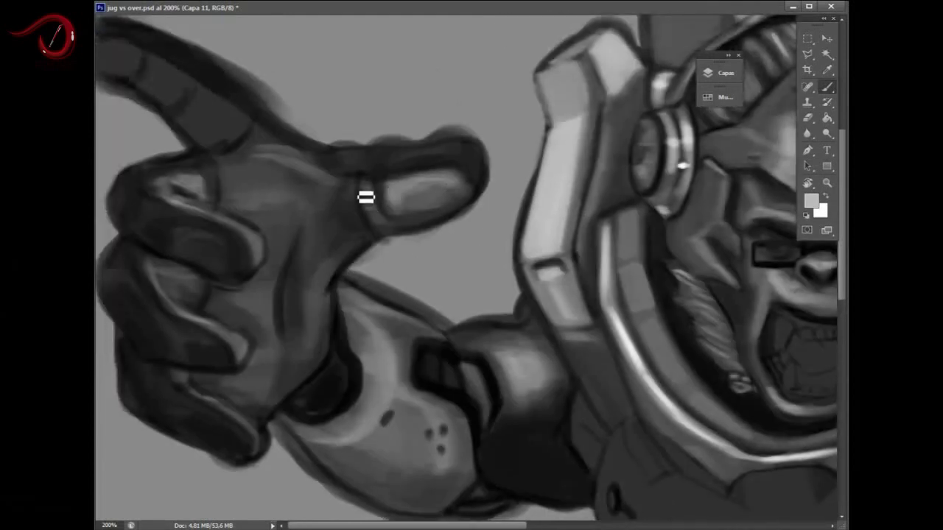
scroll(181, 208, up, 3)
mouse_move(181, 208)
mouse_down()
mouse_move(169, 225)
mouse_move(231, 297)
mouse_move(223, 332)
mouse_up()
scroll(223, 332, down, 3)
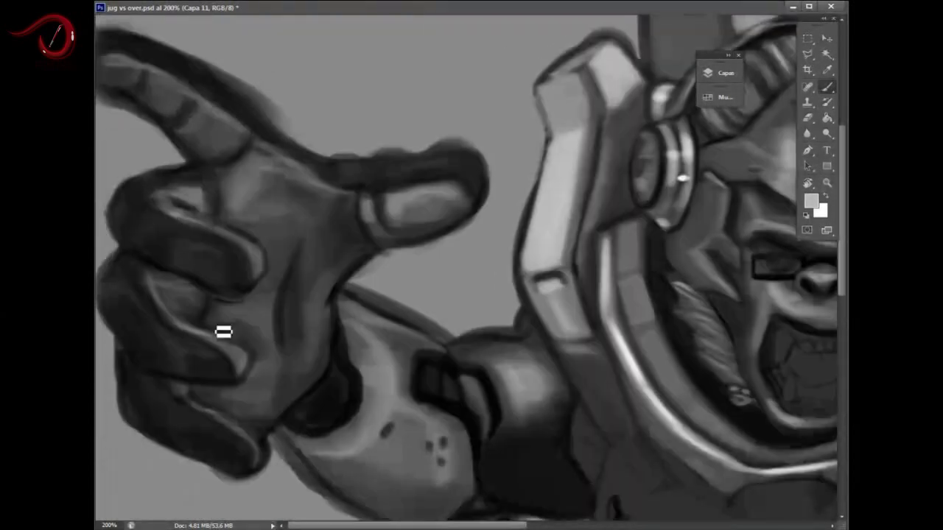
Paint the chest plate's corner around the slotted bolt near the raised arm in light grey
scroll(223, 332, up, 1)
scroll(403, 286, right, 5)
scroll(326, 254, down, 3)
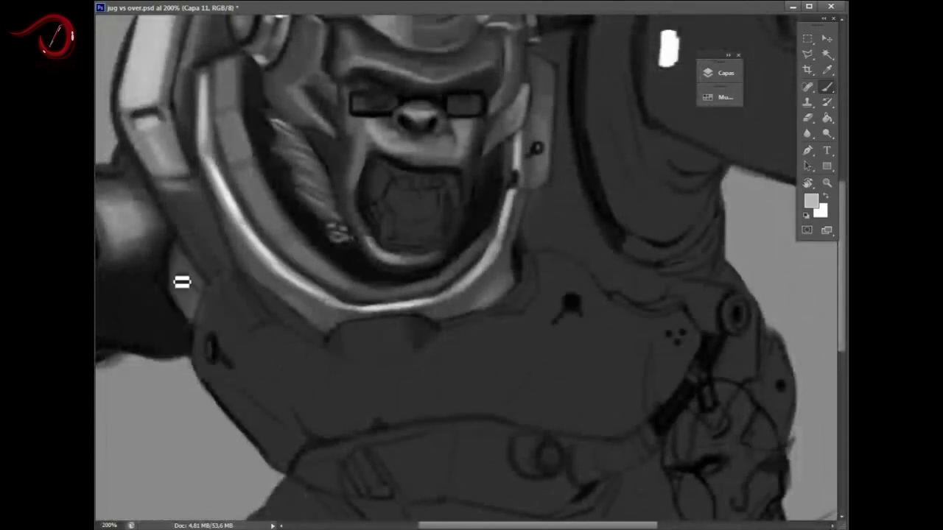
mouse_move(181, 282)
mouse_down()
mouse_move(211, 295)
mouse_move(224, 370)
mouse_move(238, 393)
mouse_move(233, 351)
mouse_move(290, 432)
mouse_up()
scroll(204, 314, down, 2)
mouse_move(204, 314)
mouse_down()
mouse_move(244, 297)
mouse_move(229, 265)
mouse_up()
Enlarge the brush, cover the rest of the chest plate in light grey tones and shade its central tab
right_click(336, 300)
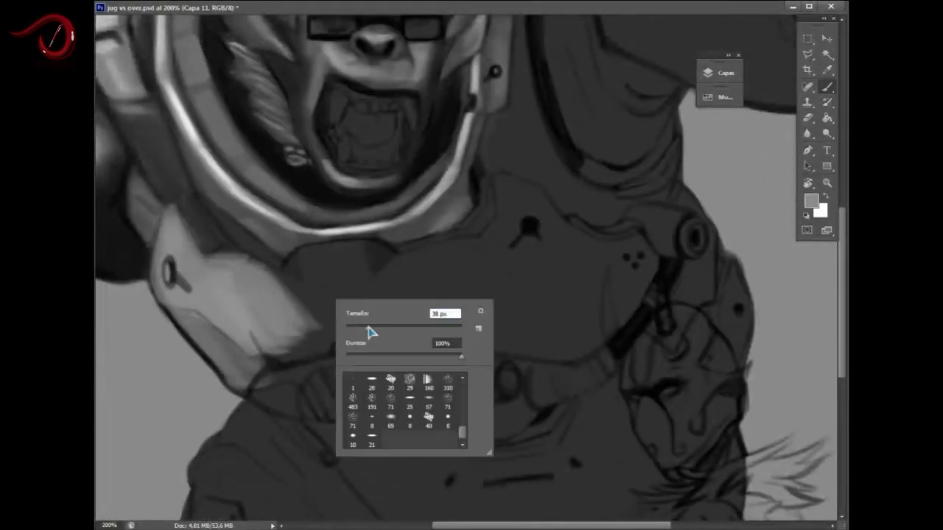
mouse_move(371, 333)
mouse_down()
mouse_move(471, 261)
mouse_move(287, 316)
mouse_move(541, 332)
mouse_move(512, 263)
mouse_move(606, 255)
mouse_move(528, 307)
mouse_up()
scroll(226, 366, up, 2)
mouse_move(225, 366)
mouse_down()
mouse_move(235, 348)
mouse_move(257, 386)
mouse_move(329, 385)
mouse_move(373, 400)
mouse_move(514, 301)
mouse_up()
mouse_move(293, 344)
mouse_down()
mouse_move(198, 303)
mouse_move(351, 321)
mouse_move(385, 282)
mouse_move(344, 294)
mouse_up()
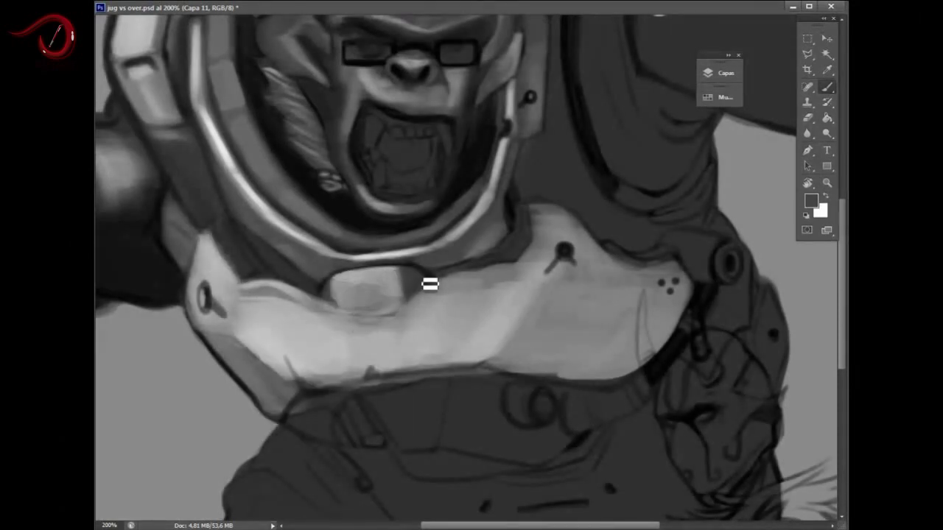
Smooth the chest plate's tones and lighten its far end around the three small holes
scroll(332, 328, up, 2)
scroll(389, 378, right, 1)
scroll(389, 379, up, 1)
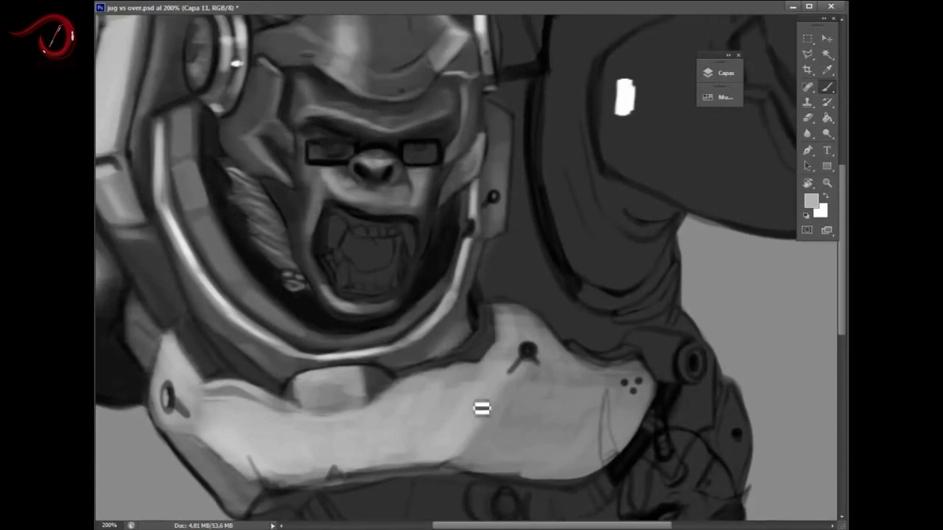
scroll(481, 406, down, 1)
mouse_move(514, 293)
mouse_down()
mouse_move(480, 368)
mouse_move(632, 385)
mouse_up()
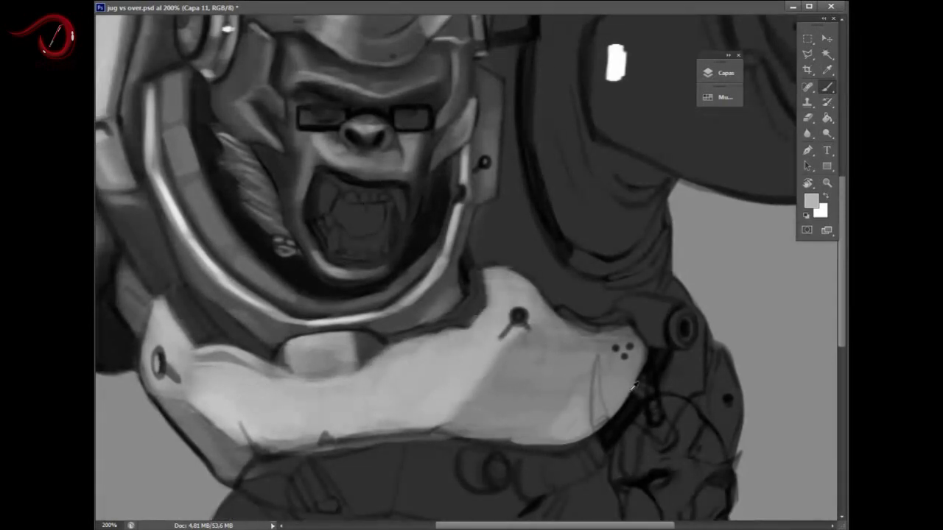
Add two darker grey notches to the chest plate's lower edge and brighten its face and upper edge with white
alt+click(535, 389)
mouse_move(496, 435)
mouse_down()
mouse_move(464, 424)
mouse_move(546, 436)
mouse_up()
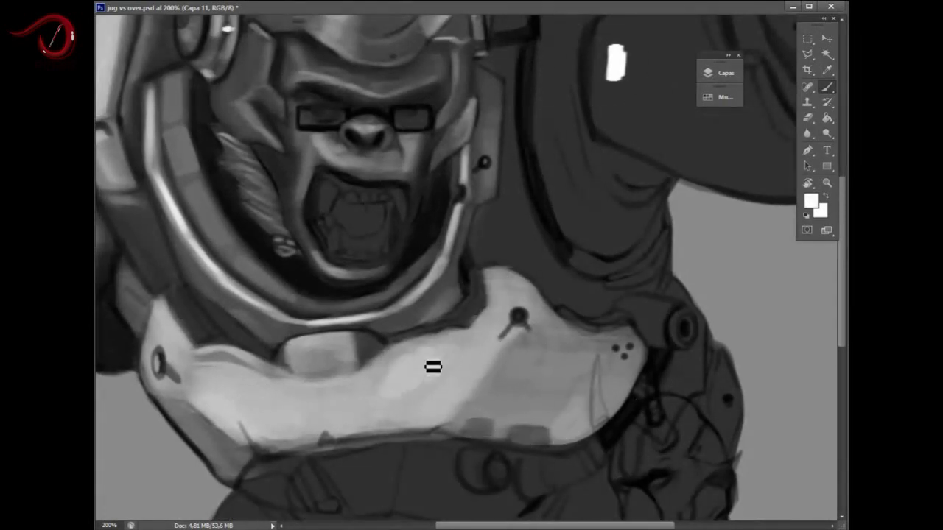
mouse_move(434, 366)
mouse_down()
mouse_move(386, 425)
mouse_move(305, 415)
mouse_move(157, 331)
mouse_up()
alt+click(311, 420)
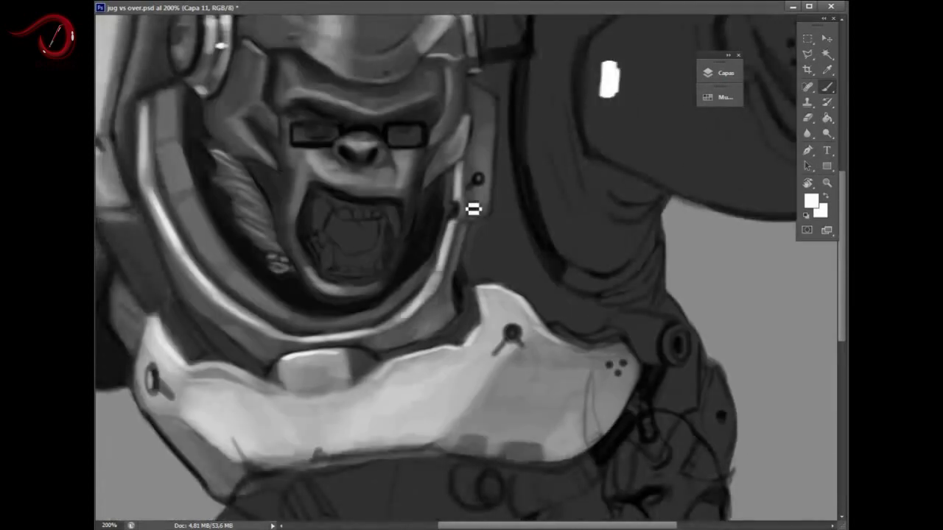
Paint a soft grey highlight on the area between collar and shoulder and darken its base above the chest plate
drag(471, 207, 465, 312)
right_click(472, 317)
mouse_move(475, 271)
mouse_down()
mouse_move(502, 370)
mouse_move(451, 246)
mouse_move(498, 278)
mouse_move(488, 362)
mouse_up()
key(d)
drag(522, 397, 531, 412)
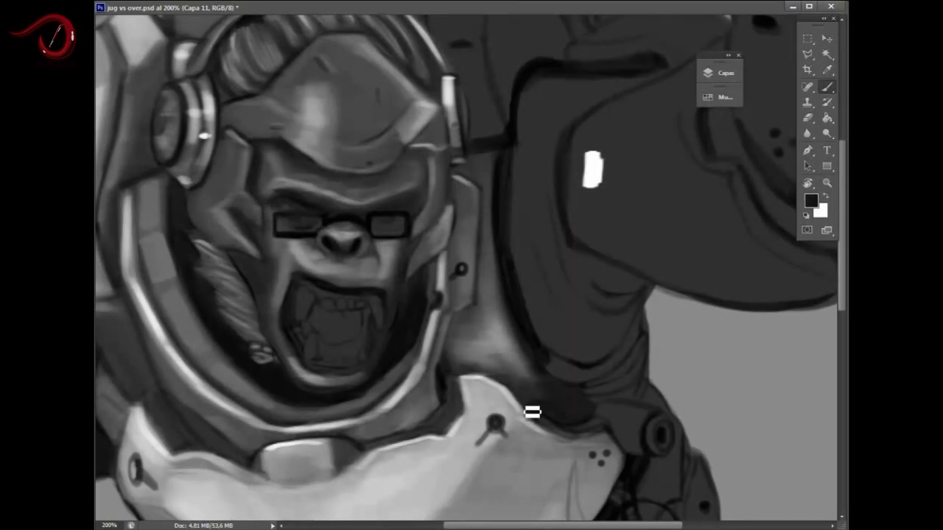
Darken the area under the raised arm's shoulder ring, just above the chest plate's end, with black brush strokes
scroll(530, 412, down, 1)
drag(553, 346, 500, 344)
scroll(379, 253, down, 1)
mouse_move(379, 253)
mouse_down()
mouse_move(387, 305)
mouse_move(443, 275)
mouse_move(479, 319)
mouse_up()
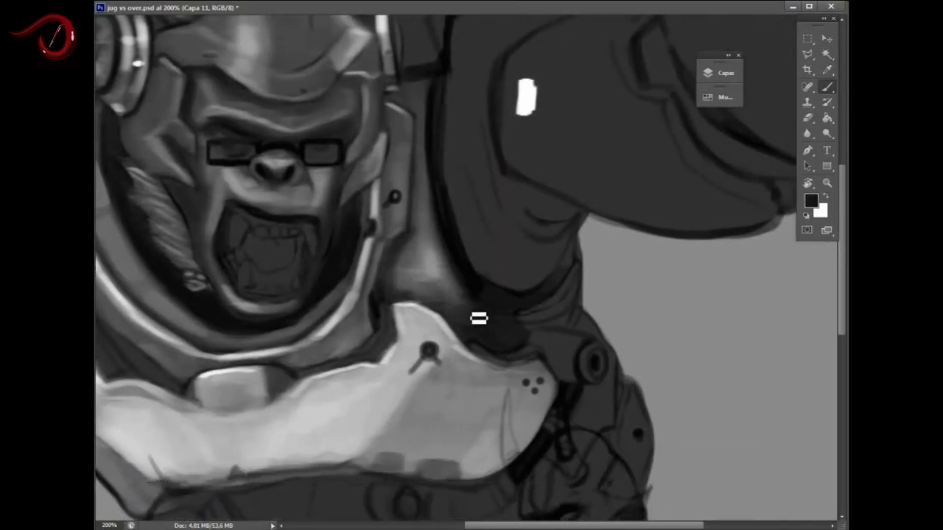
Paint the shoulder ring of the raised arm in mid grey, shade its lower part black and add light streaks along its curve
scroll(555, 305, up, 1)
scroll(516, 274, up, 2)
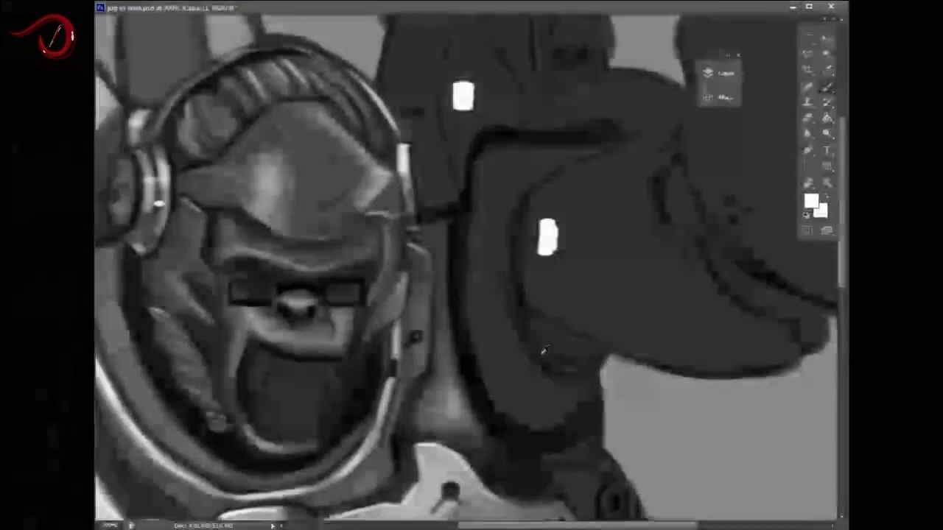
mouse_move(457, 250)
mouse_down()
mouse_move(508, 398)
mouse_move(497, 180)
mouse_up()
key(d)
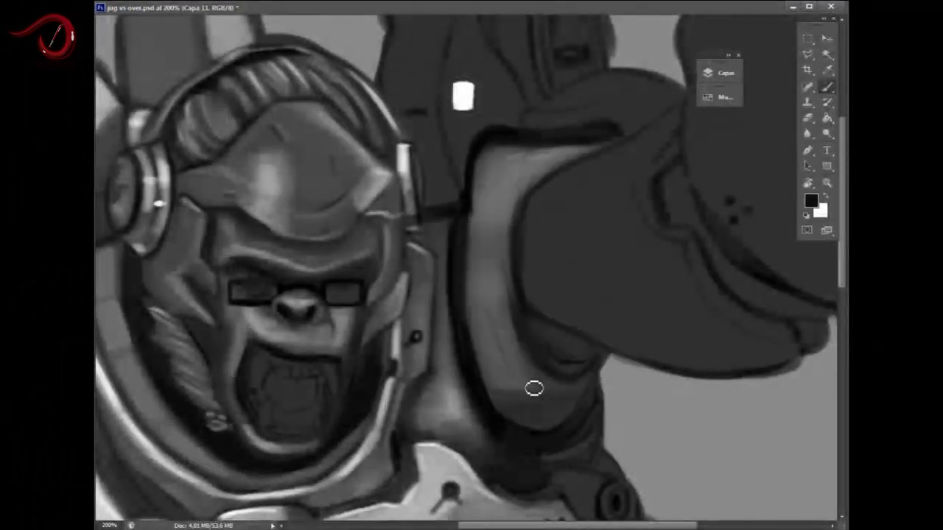
mouse_move(532, 387)
mouse_down()
mouse_move(505, 211)
mouse_move(509, 410)
mouse_move(552, 396)
mouse_move(549, 413)
mouse_move(580, 390)
mouse_move(554, 374)
mouse_move(505, 177)
mouse_up()
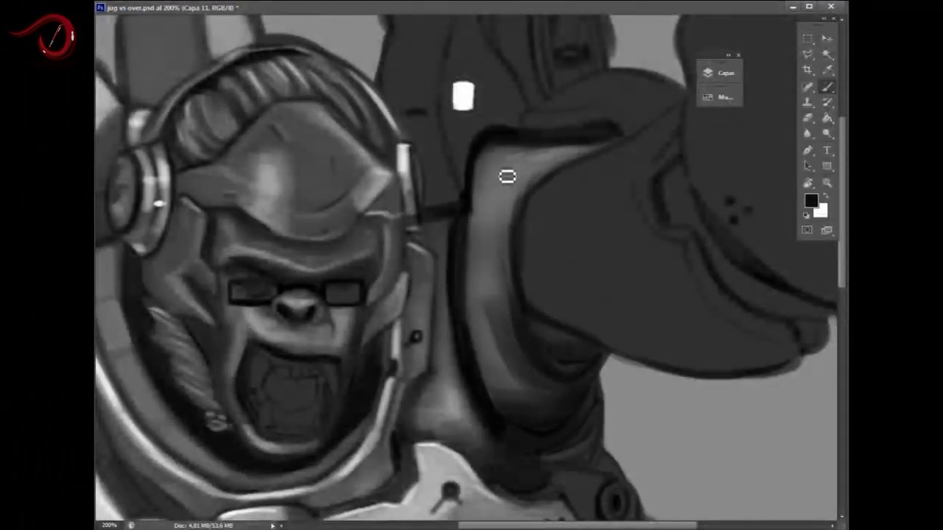
scroll(446, 380, right, 2)
scroll(479, 199, down, 2)
scroll(479, 199, left, 2)
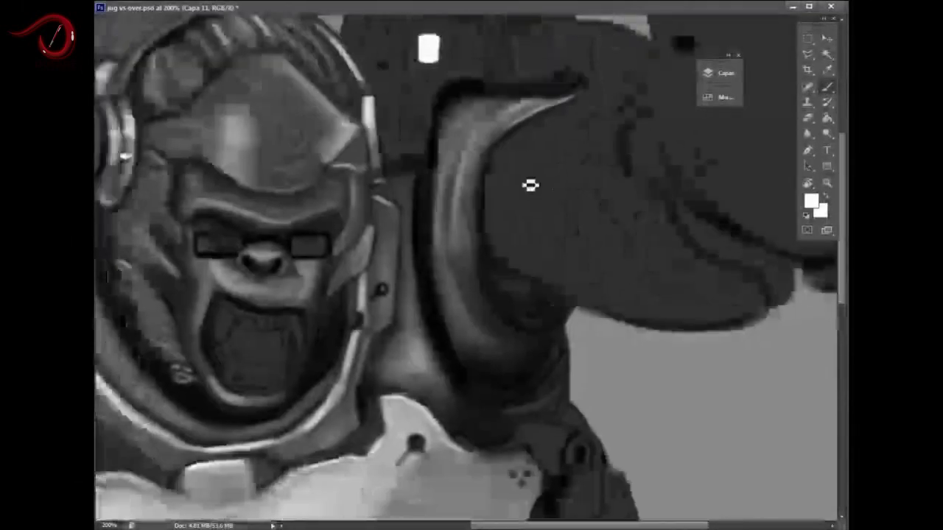
Paint the armour block between helmet and raised arm with a grey cap, light grey front and near-white side face
scroll(412, 243, up, 5)
right_click(348, 364)
key(Escape)
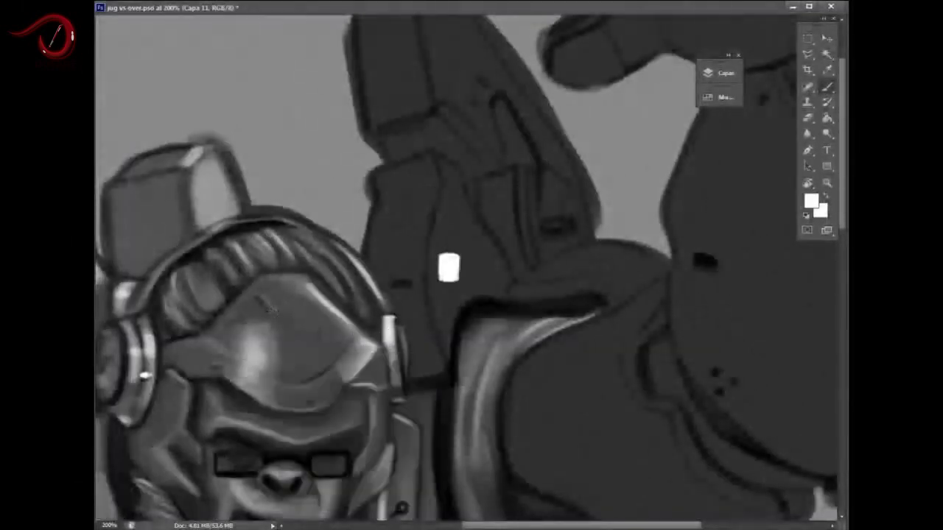
scroll(347, 364, up, 2)
drag(415, 221, 428, 391)
drag(383, 184, 412, 228)
scroll(413, 228, down, 2)
scroll(412, 229, left, 2)
drag(498, 166, 486, 165)
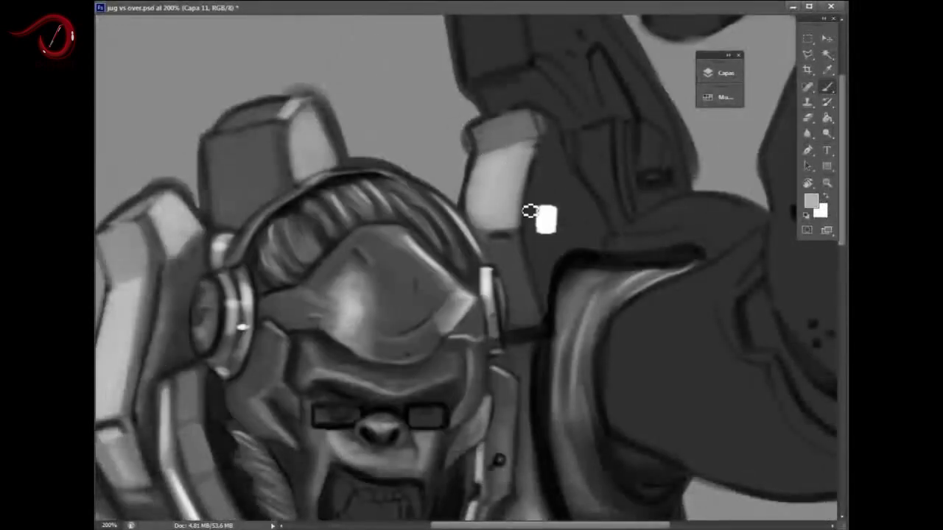
mouse_move(530, 212)
mouse_down()
mouse_move(537, 216)
mouse_move(543, 141)
mouse_move(503, 251)
mouse_move(538, 126)
mouse_move(560, 202)
mouse_move(552, 287)
mouse_move(577, 232)
mouse_up()
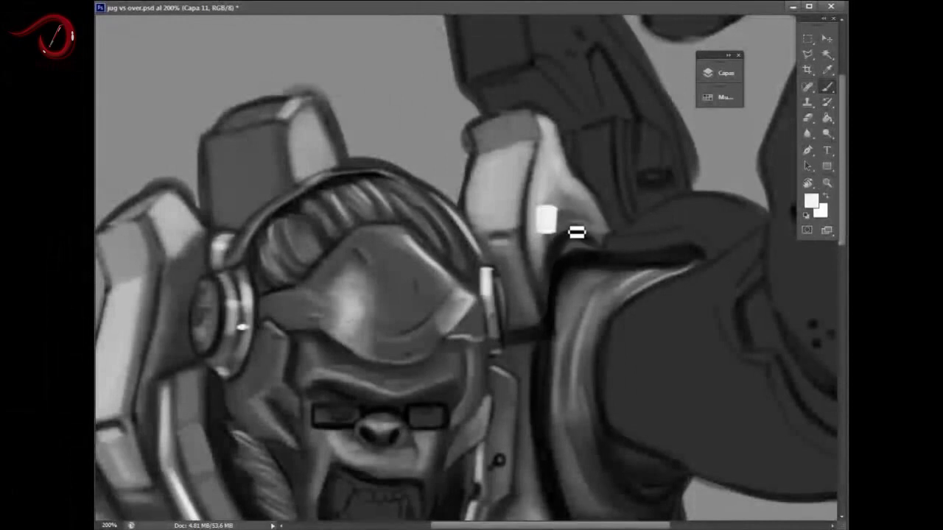
Paint the tall armour piece behind the shoulder with a light grey front, white side face and grey ribbed details at its base
right_click(577, 232)
click(505, 154)
mouse_move(505, 154)
mouse_down()
mouse_move(603, 306)
mouse_move(572, 316)
mouse_move(590, 299)
mouse_move(612, 315)
mouse_move(488, 112)
mouse_move(519, 212)
mouse_move(415, 125)
mouse_move(449, 229)
mouse_move(512, 263)
mouse_move(538, 175)
mouse_move(457, 119)
mouse_move(442, 133)
mouse_move(529, 178)
mouse_move(527, 233)
mouse_up()
scroll(536, 261, up, 3)
scroll(536, 261, right, 2)
scroll(512, 270, up, 2)
scroll(511, 269, left, 1)
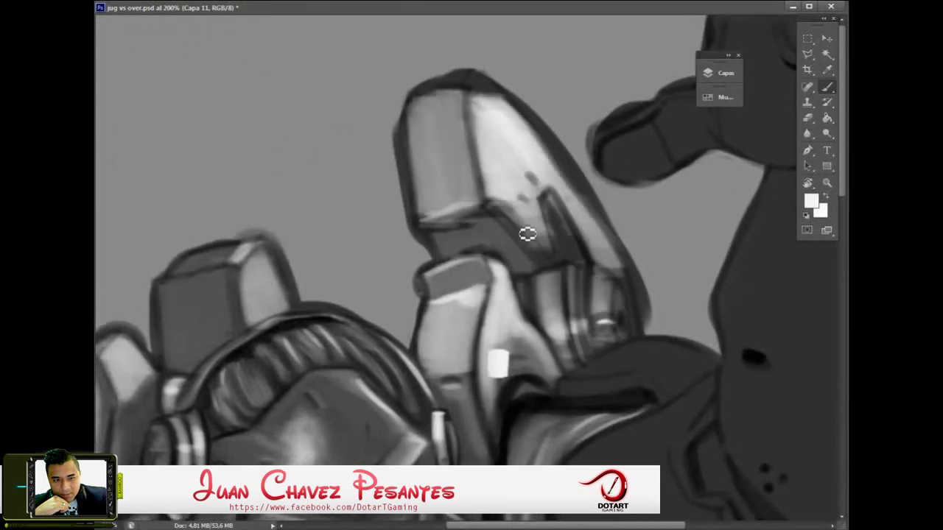
Paint the shoulder cap light grey, then shade the raised upper arm dark with a soft highlight and light elbow trim
scroll(528, 234, down, 4)
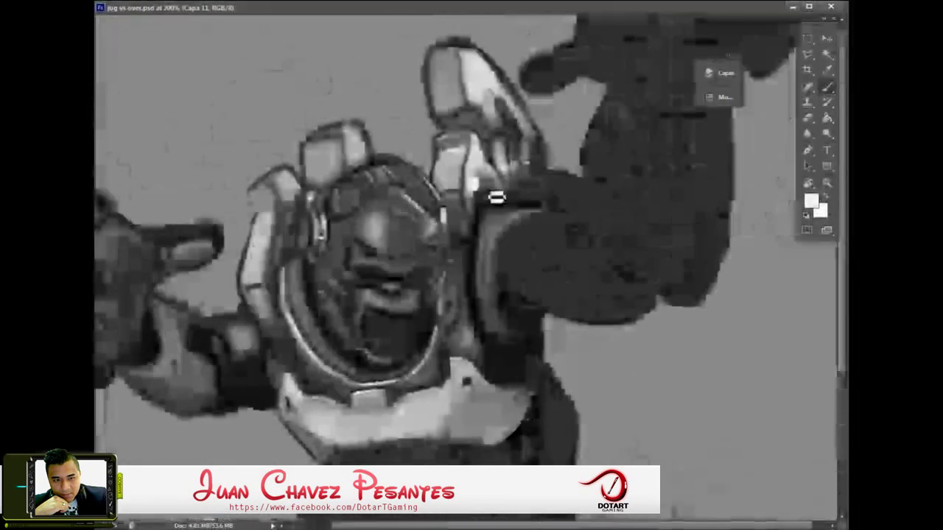
drag(497, 197, 555, 181)
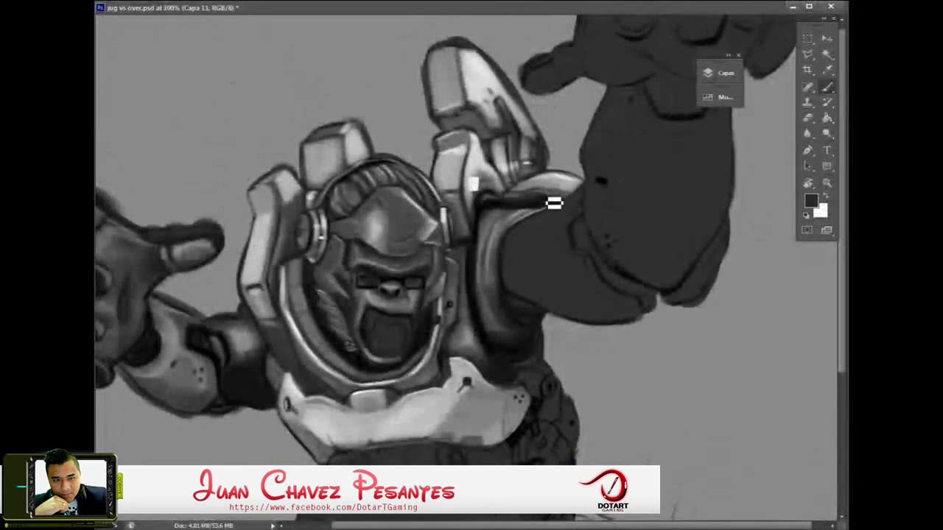
scroll(554, 204, down, 1)
mouse_move(482, 189)
mouse_down()
mouse_move(548, 188)
mouse_move(508, 208)
mouse_move(497, 249)
mouse_move(553, 221)
mouse_move(588, 261)
mouse_move(522, 205)
mouse_move(549, 174)
mouse_move(500, 210)
mouse_move(504, 263)
mouse_move(606, 276)
mouse_move(504, 219)
mouse_move(531, 234)
mouse_move(509, 257)
mouse_move(575, 275)
mouse_move(561, 258)
mouse_move(550, 188)
mouse_move(548, 218)
mouse_move(535, 195)
mouse_move(501, 215)
mouse_move(514, 199)
mouse_move(623, 273)
mouse_up()
key(x)
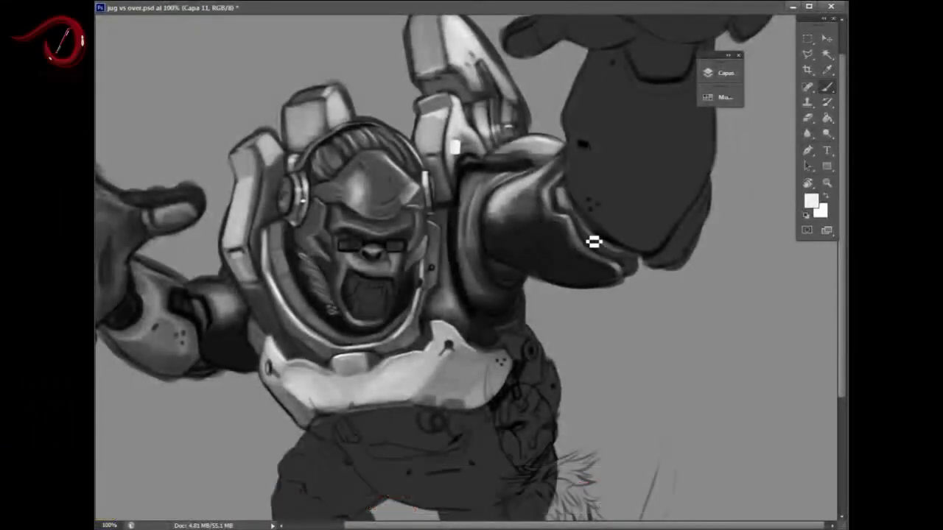
Cover the raised forearm guard in mid grey, clear the floating panel from the canvas and lighten the guard's wrist rim and outer edge
mouse_move(594, 243)
mouse_down()
mouse_move(579, 135)
mouse_move(669, 120)
mouse_move(699, 147)
mouse_up()
drag(713, 56, 762, 251)
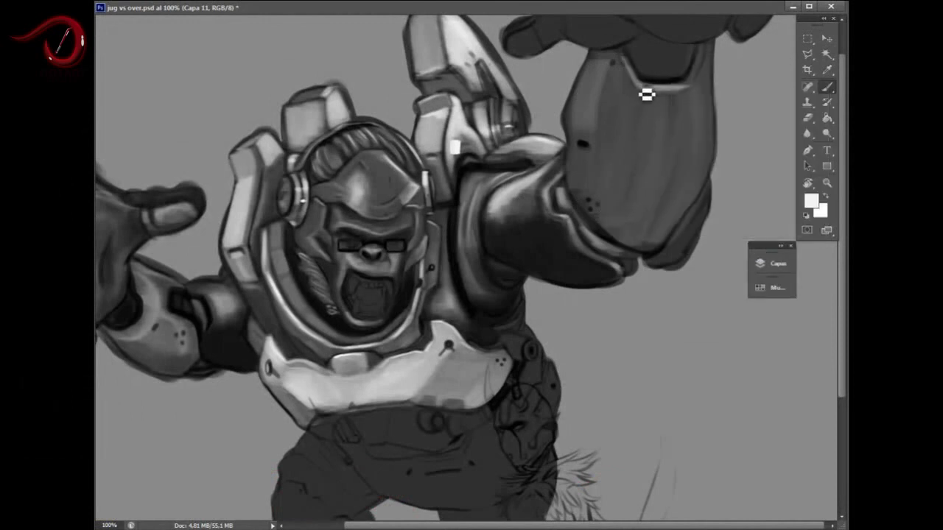
right_click(646, 94)
mouse_move(596, 80)
mouse_down()
mouse_move(668, 192)
mouse_move(637, 119)
mouse_move(607, 127)
mouse_move(669, 159)
mouse_move(652, 172)
mouse_move(639, 227)
mouse_move(688, 131)
mouse_move(610, 179)
mouse_up()
Shade the lower half of the forearm guard, highlight its far edge and paint light lines on the elbow piece behind it
right_click(519, 100)
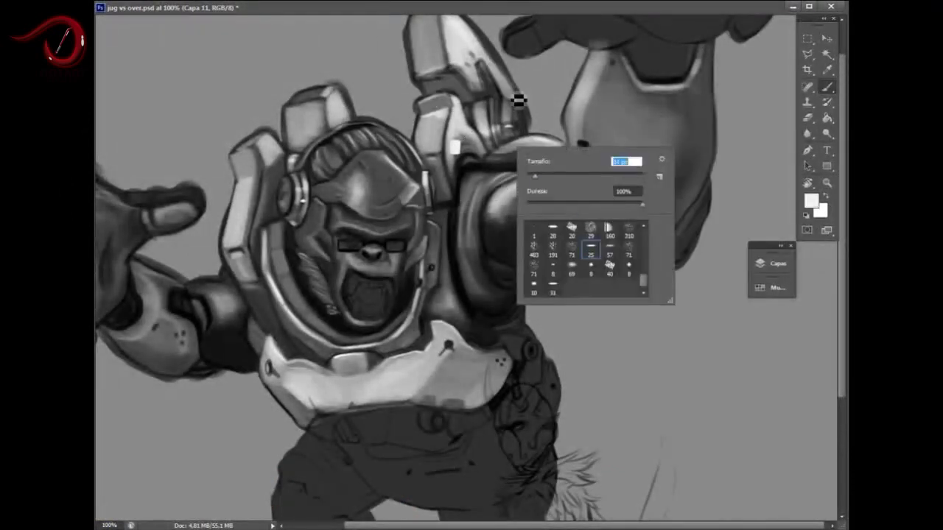
click(576, 155)
mouse_move(621, 65)
mouse_down()
mouse_move(693, 98)
mouse_move(668, 255)
mouse_move(679, 233)
mouse_move(633, 255)
mouse_up()
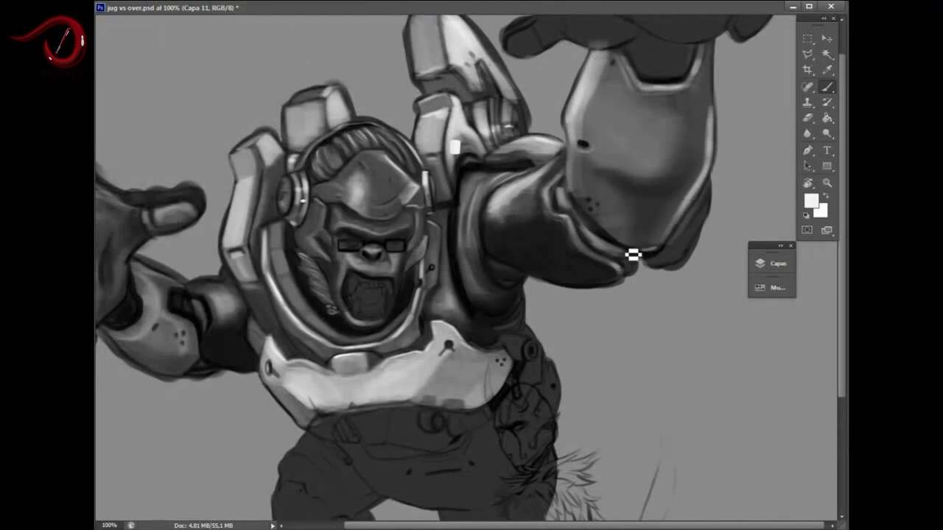
mouse_move(601, 211)
mouse_down()
mouse_move(690, 270)
mouse_move(662, 277)
mouse_move(705, 222)
mouse_up()
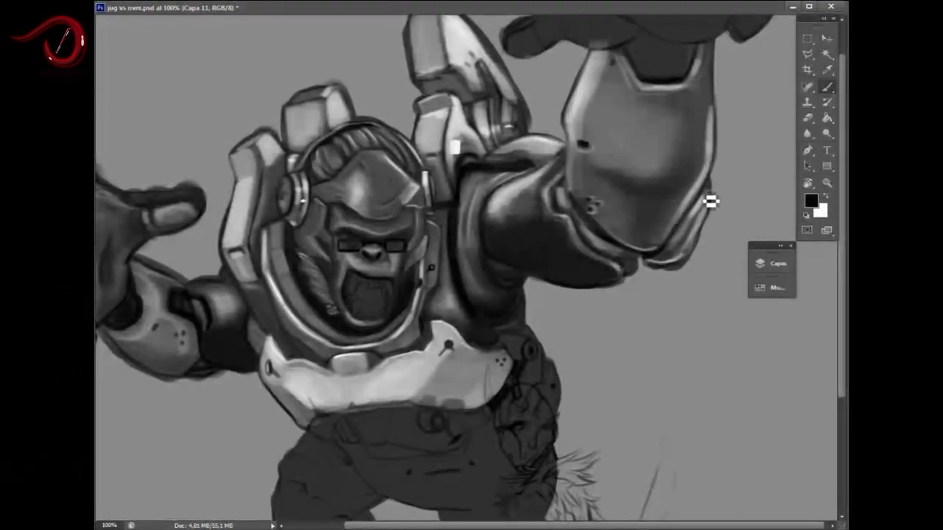
Paint the raised hand's thumb, palm and fingers in dark grey tones and deepen the wrist opening with black
scroll(638, 115, up, 2)
alt+click(638, 115)
right_click(625, 125)
click(626, 118)
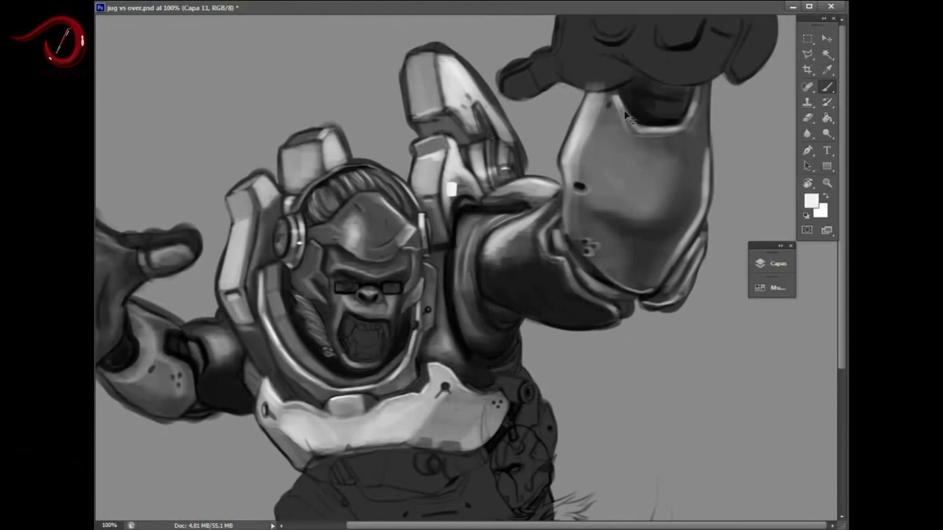
mouse_move(531, 38)
mouse_down()
mouse_move(557, 75)
mouse_move(524, 100)
mouse_up()
mouse_move(589, 33)
mouse_down()
mouse_move(703, 86)
mouse_move(737, 46)
mouse_up()
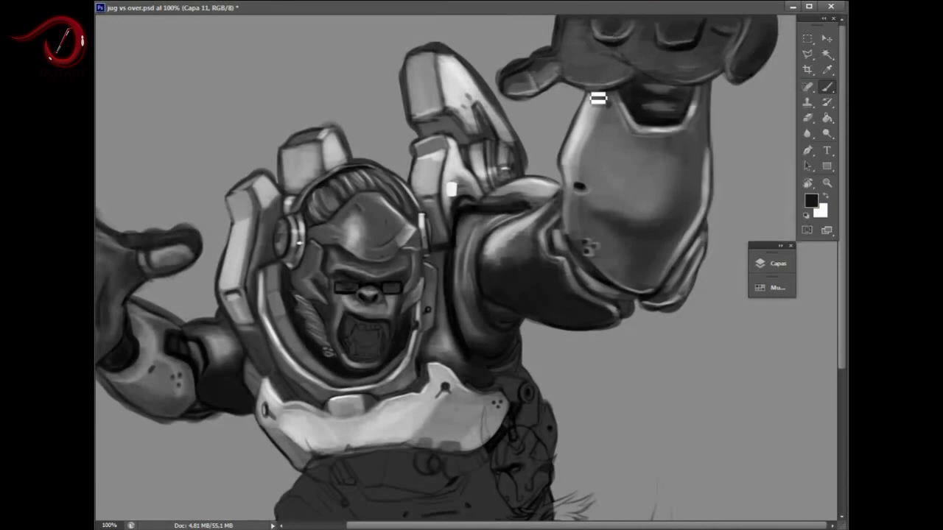
Retouch the highlight of the raised upper arm with a grey sampled from it
alt+click(522, 233)
drag(522, 233, 610, 164)
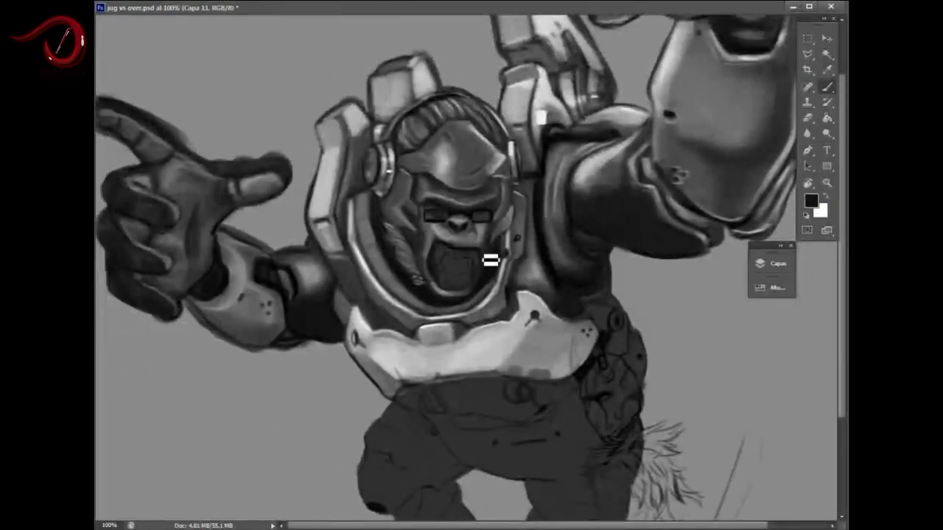
mouse_move(435, 129)
mouse_down()
mouse_move(450, 120)
mouse_move(420, 137)
mouse_up()
Paint the round side joint, the side armour plate and the tube beneath the chest plate in light grey and white
scroll(425, 211, down, 5)
scroll(425, 211, right, 3)
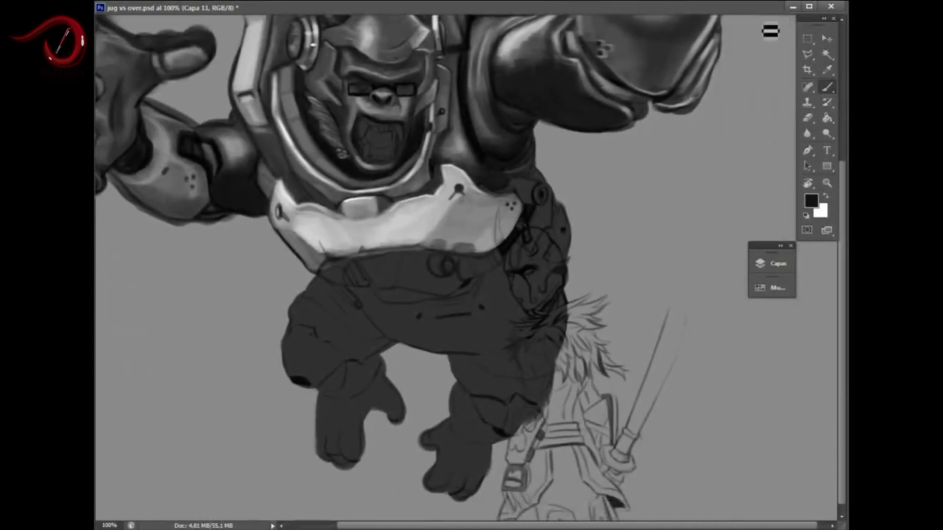
click(772, 287)
click(701, 265)
mouse_move(545, 221)
mouse_down()
mouse_move(521, 193)
mouse_move(559, 233)
mouse_up()
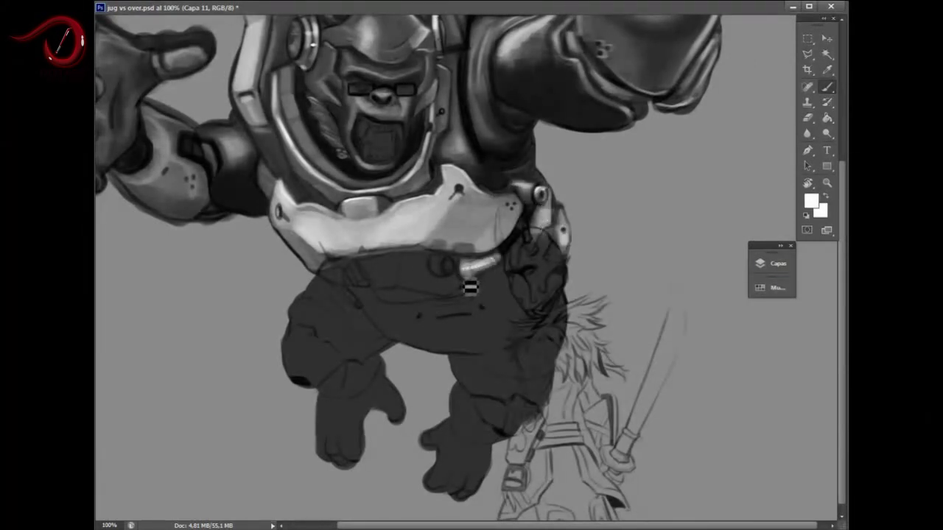
Paint the abdomen panel under the chest plate in light grey tones and shade the round fitting beside the tube
mouse_move(377, 279)
mouse_down()
mouse_move(454, 287)
mouse_move(420, 267)
mouse_move(486, 265)
mouse_move(414, 285)
mouse_move(420, 307)
mouse_move(393, 310)
mouse_move(402, 290)
mouse_move(458, 285)
mouse_up()
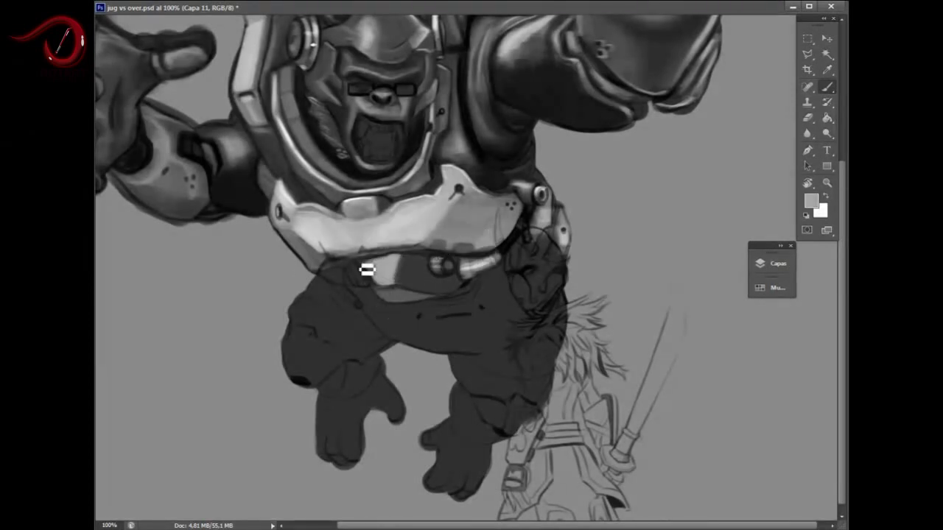
drag(367, 270, 371, 358)
alt+click(372, 357)
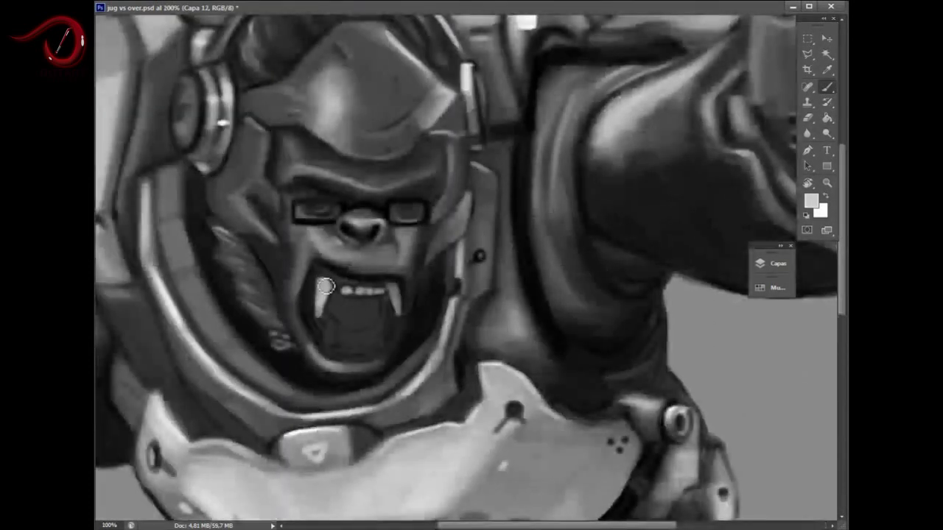
Paint the lower fangs and small lower teeth in light grey inside the gorilla's open mouth
scroll(367, 329, up, 2)
right_click(395, 324)
key(Escape)
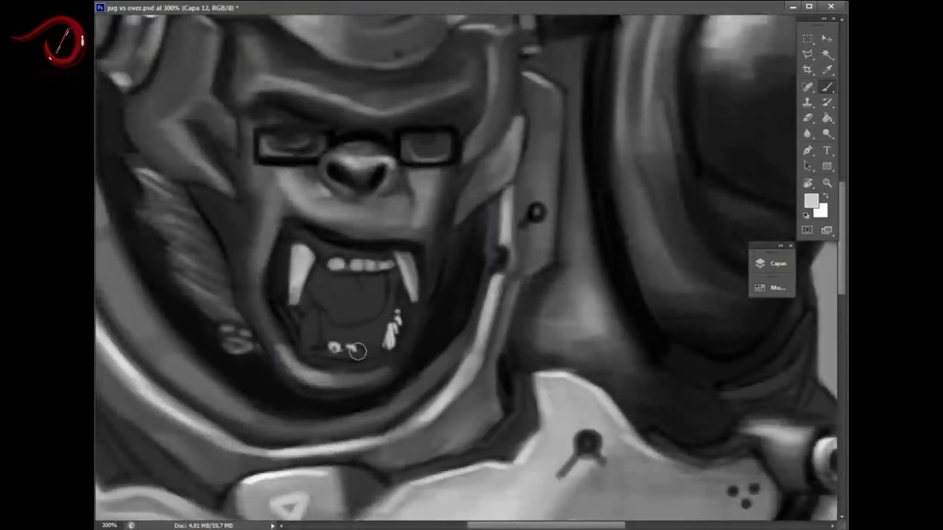
right_click(415, 302)
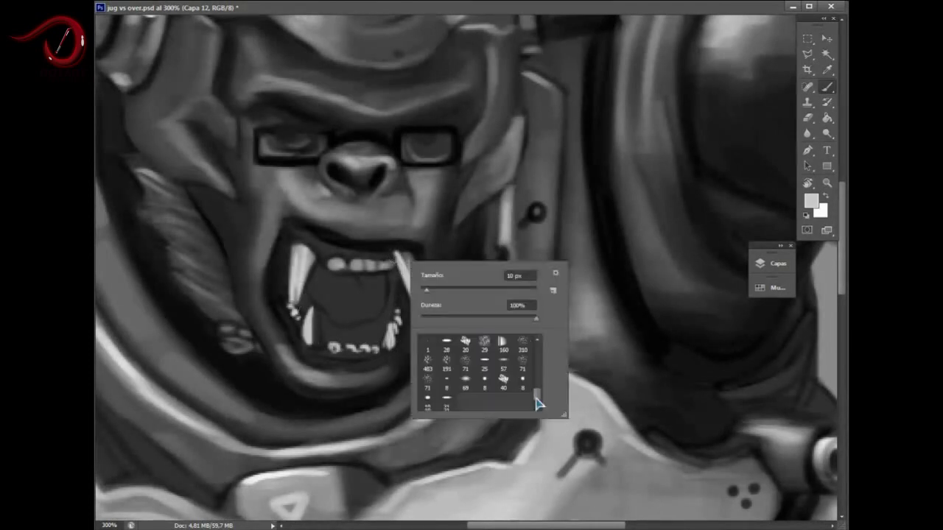
key(Escape)
Refine the fangs with grey shading using the 8 px hard brush and add light touches to the gum above the upper teeth
key(d)
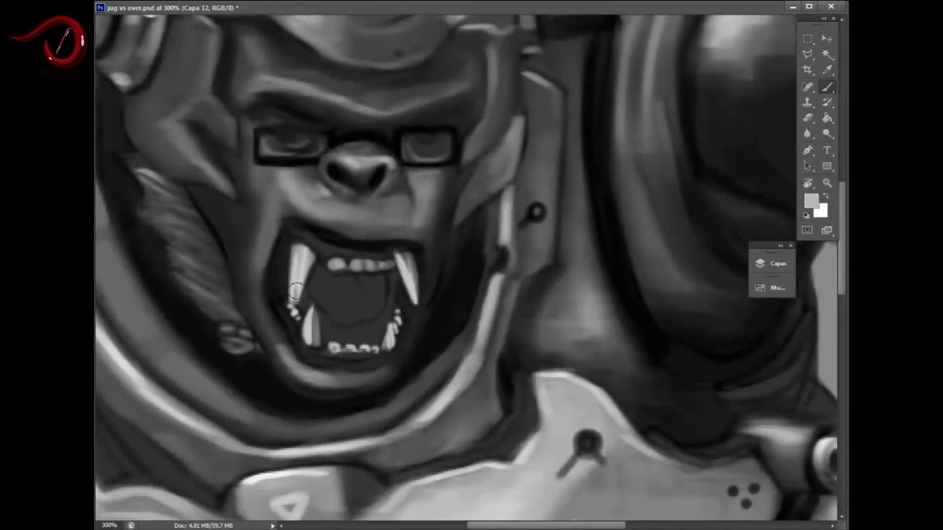
right_click(300, 275)
right_click(351, 287)
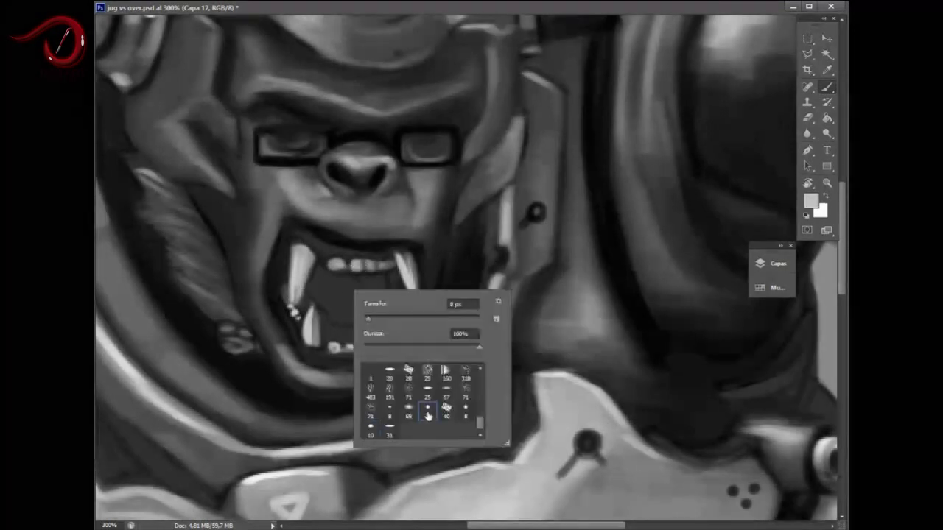
right_click(395, 319)
key(Return)
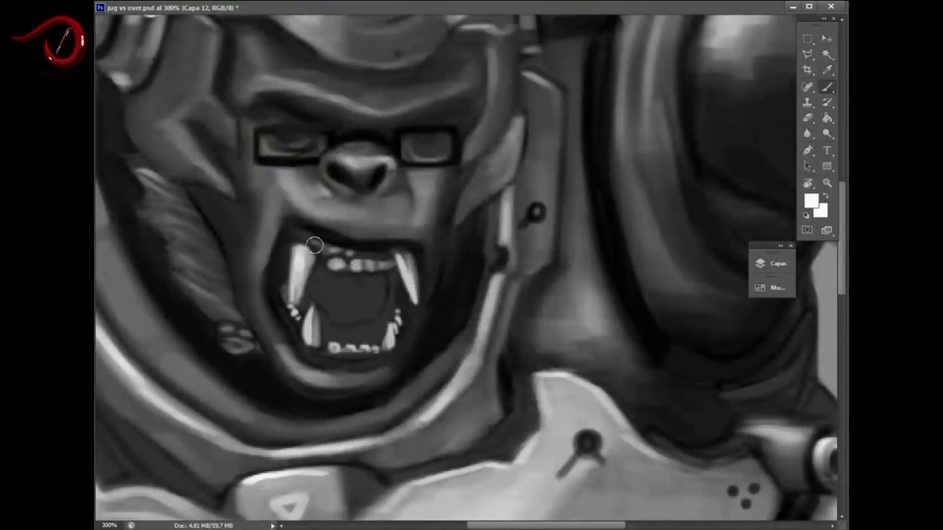
Paint the tongue with a soft grey highlight and darken the mouth interior around it
right_click(288, 269)
key(Escape)
drag(364, 294, 339, 318)
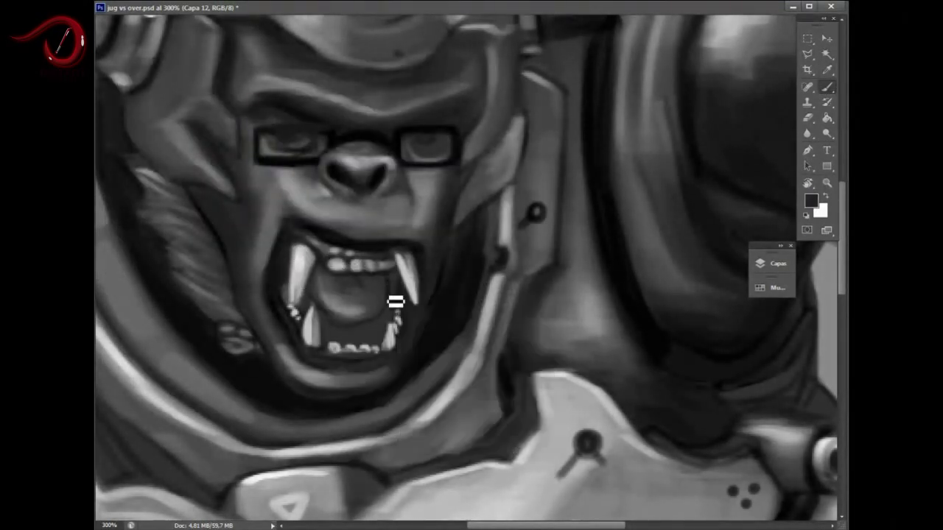
drag(395, 302, 341, 326)
Define the lip contour around the mouth with grey and black and deepen the shadow beneath the tongue
alt+click(303, 259)
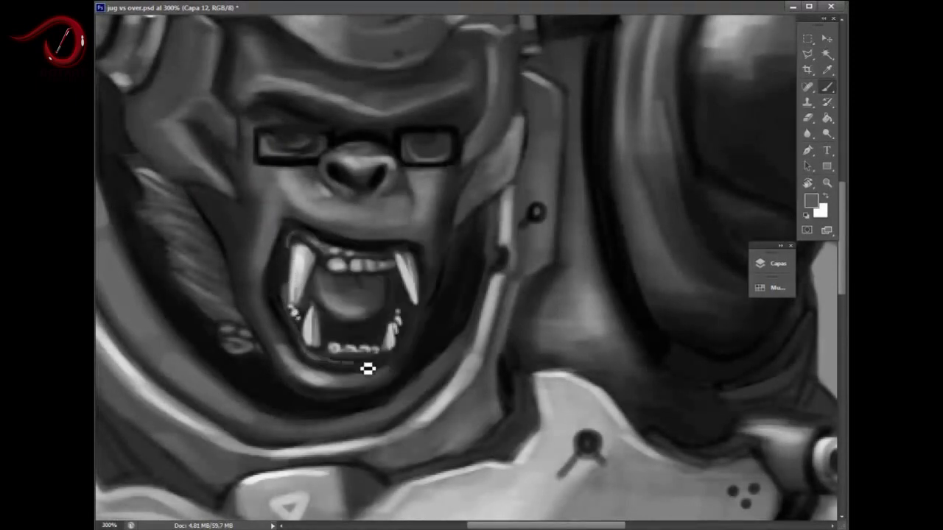
scroll(335, 360, up, 3)
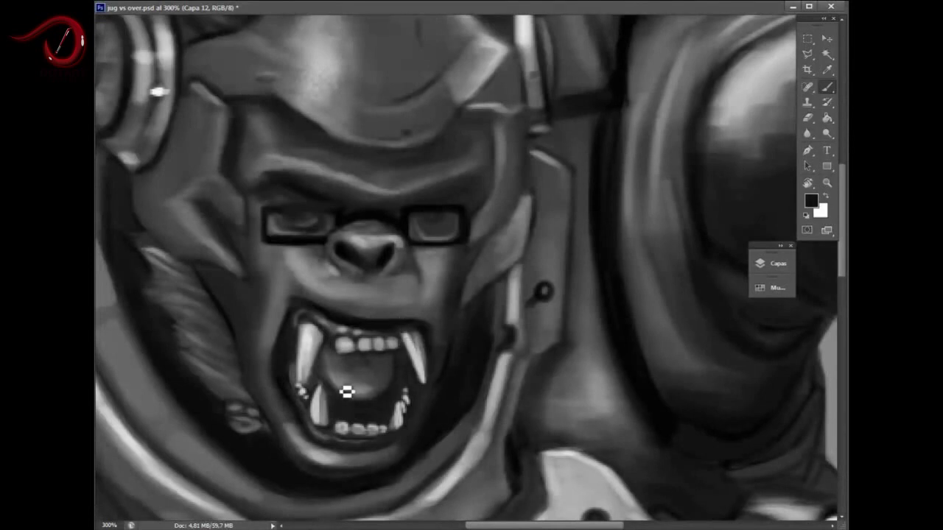
alt+click(382, 383)
scroll(344, 363, down, 2)
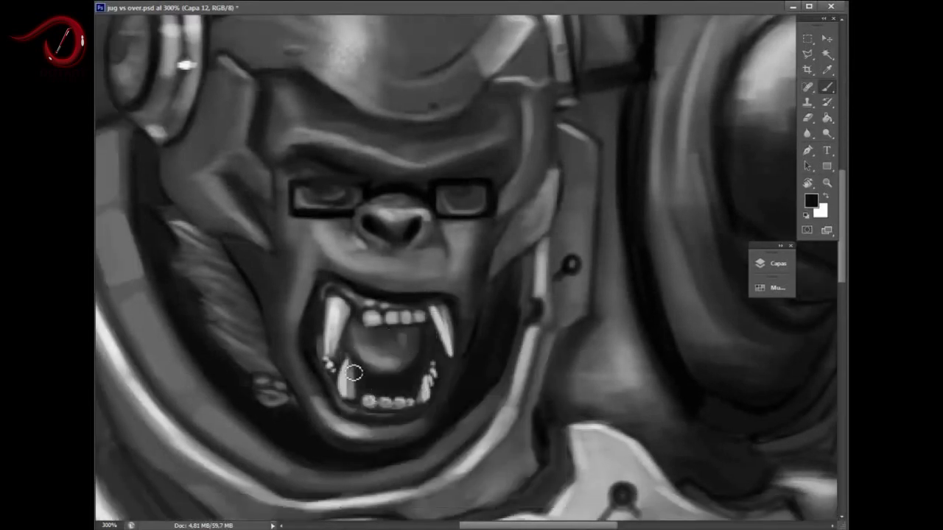
Set the brush colour to white (255, 255, 255) and paint thin highlights along the edges of the forehead plate
scroll(353, 376, up, 3)
key(F4)
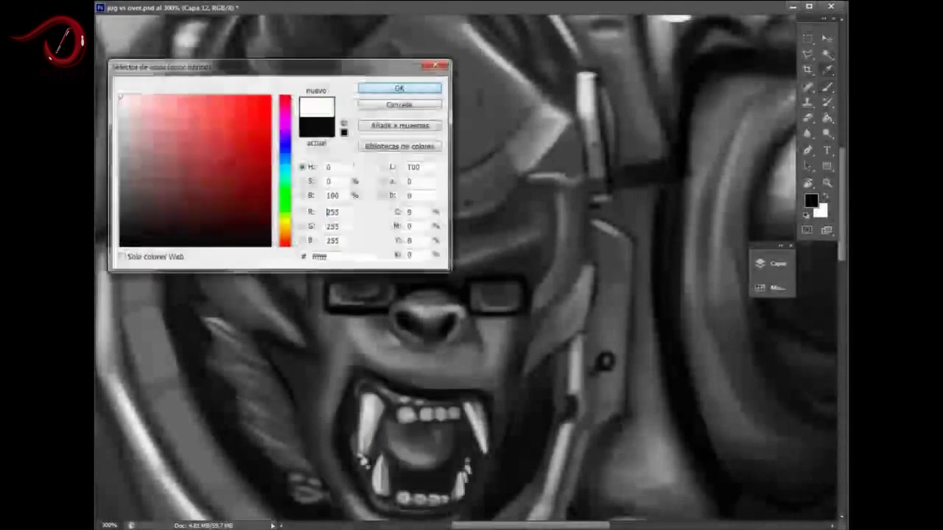
key(Return)
scroll(302, 199, up, 2)
right_click(503, 223)
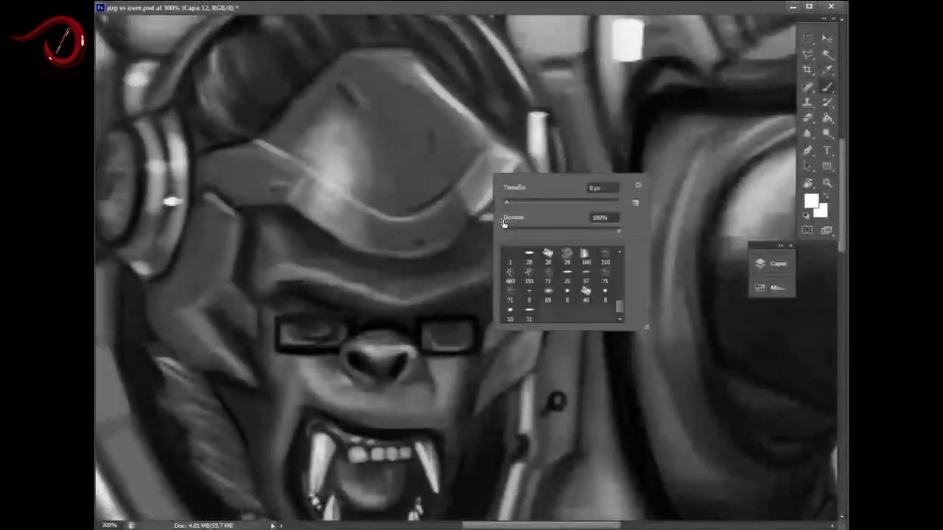
key(Escape)
scroll(553, 236, up, 3)
scroll(462, 153, down, 2)
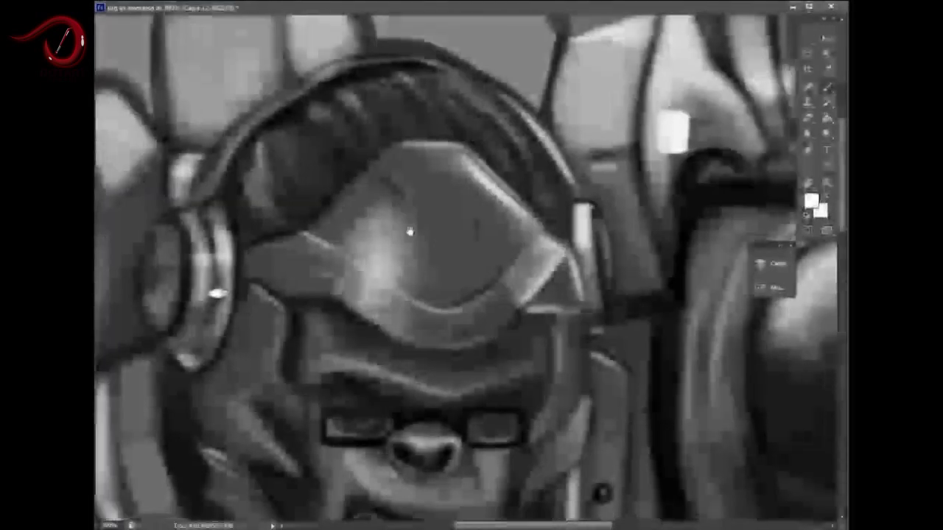
Paint white scratch marks on the forehead plate and thin highlights along its lower rim
right_click(398, 225)
key(Escape)
drag(239, 177, 263, 149)
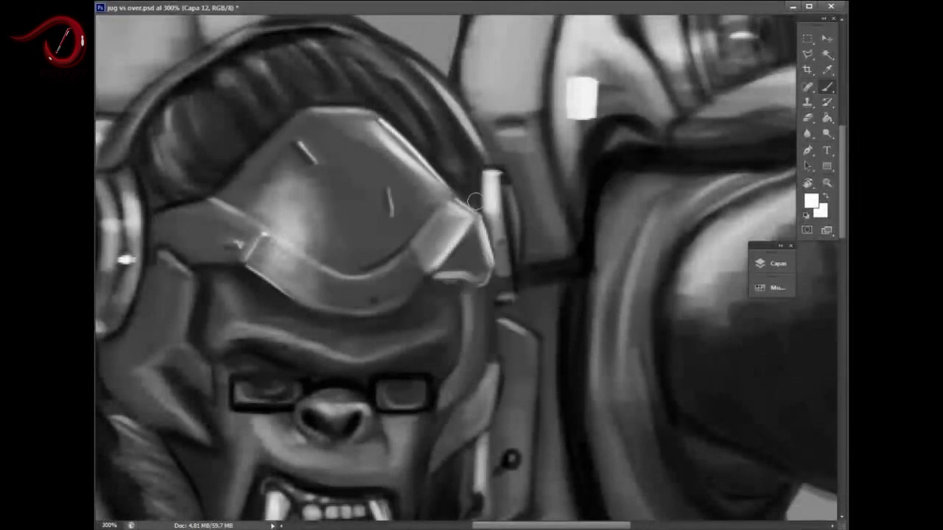
Paint fine radial highlights on the headphone's round face and small glints on the opposite earpiece
scroll(420, 242, up, 3)
scroll(336, 279, left, 5)
scroll(336, 279, up, 1)
mouse_move(317, 289)
mouse_down()
mouse_move(346, 230)
mouse_move(442, 158)
mouse_up()
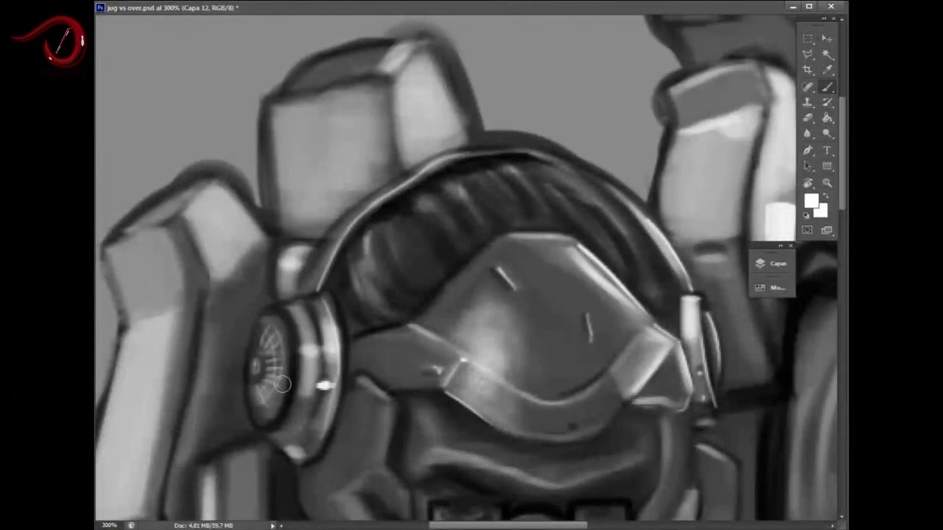
scroll(319, 376, down, 4)
scroll(318, 376, right, 3)
Paint crisp white edge highlights along the angular cheek guard beside the gorilla's face
right_click(261, 285)
right_click(211, 207)
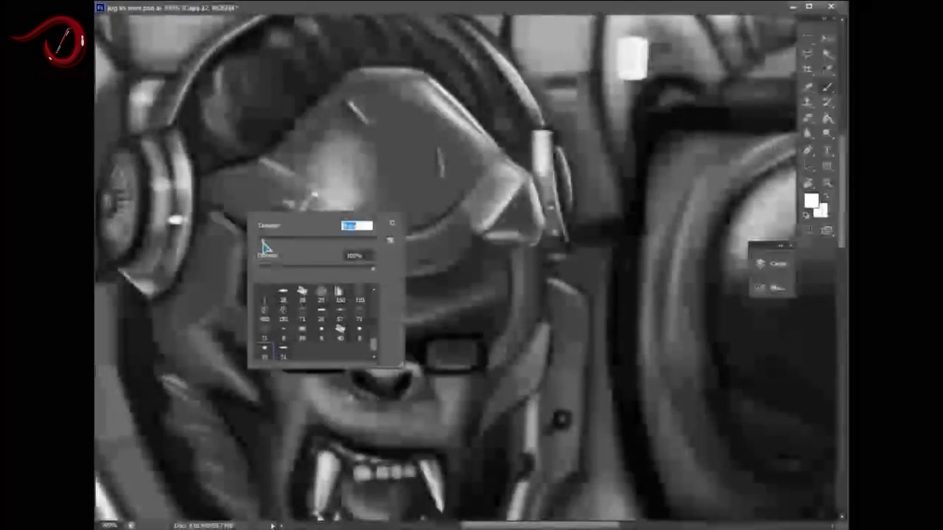
key(Escape)
drag(256, 394, 204, 333)
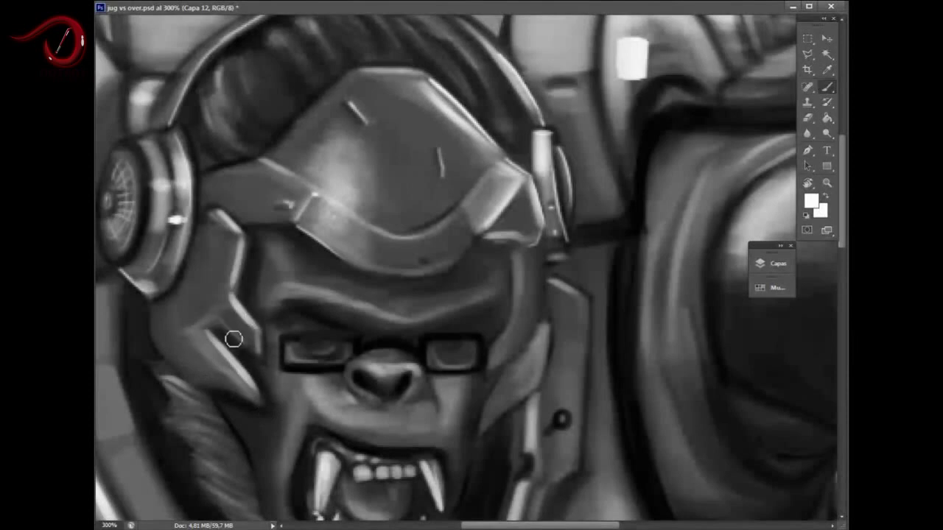
right_click(235, 289)
key(Escape)
Select the upper face of the cheek guard with the polygonal lasso and brush soft grey light over it
key(l)
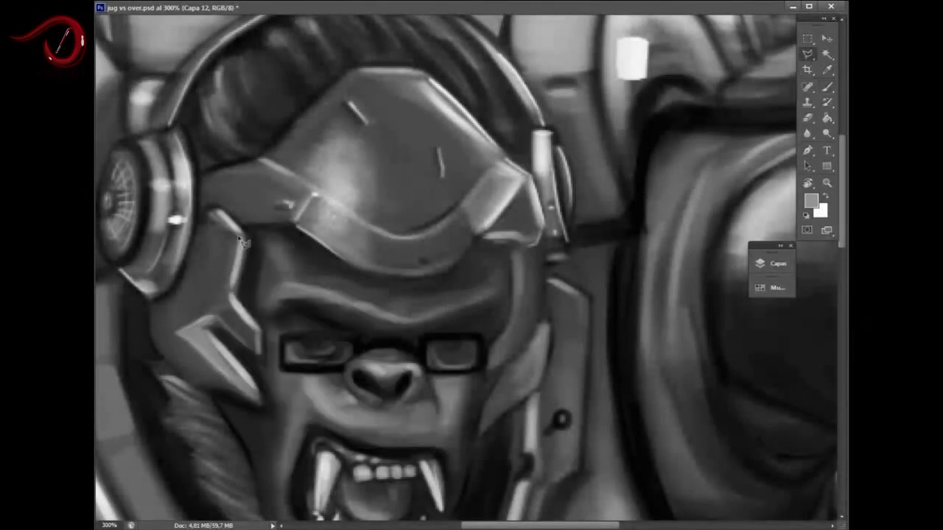
key(b)
right_click(250, 272)
key(Escape)
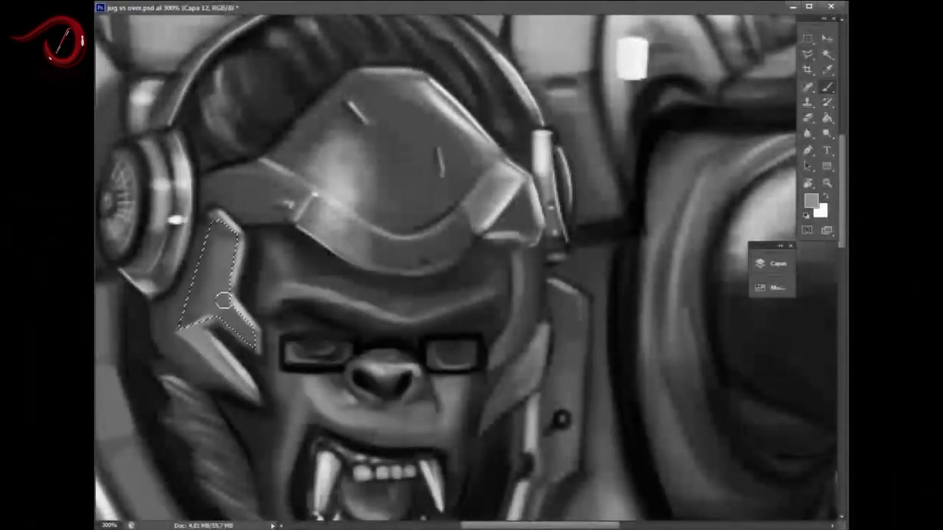
key(ctrl+minus)
alt+click(258, 313)
drag(248, 243, 248, 301)
key(ctrl+plus)
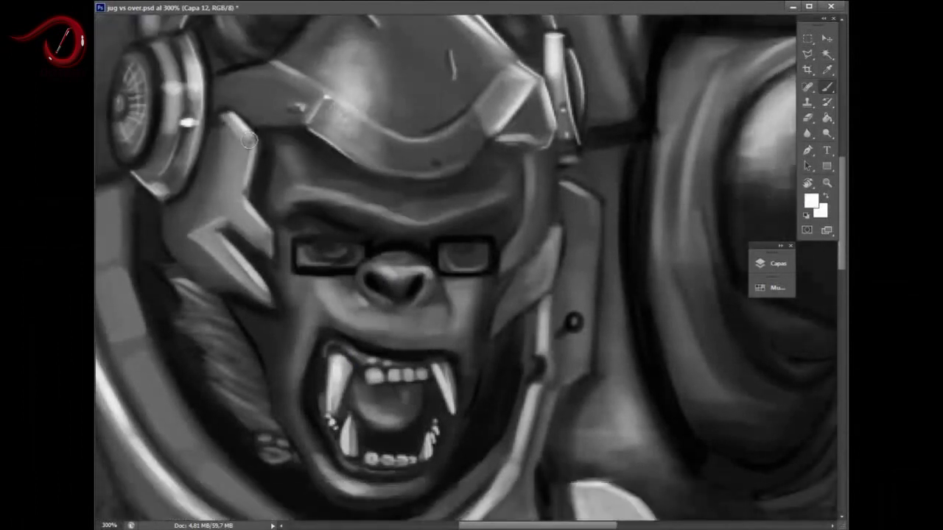
Brighten the cheek guard and the outer rim of the collar ring with white highlights
right_click(231, 266)
key(Escape)
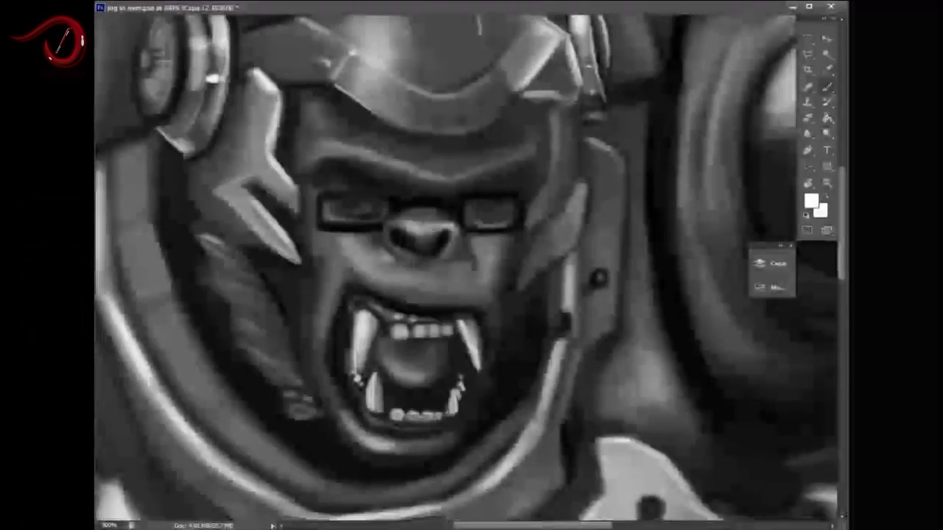
key(F5)
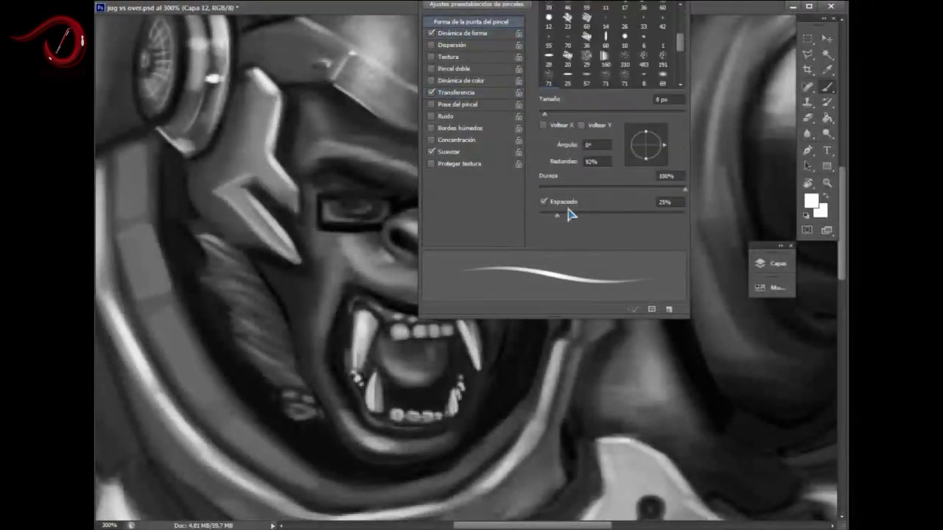
key(F5)
scroll(239, 243, left, 3)
right_click(212, 192)
key(Escape)
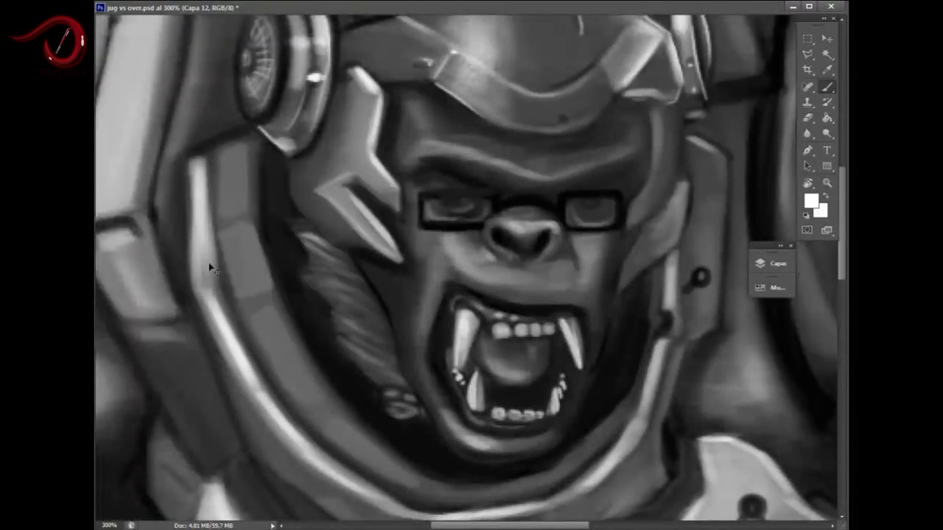
Add small light touches across the gorilla's armour with a reduced brush size
key(ctrl+minus)
key(ctrl+minus)
key(bracketleft)
key(bracketleft)
key(bracketleft)
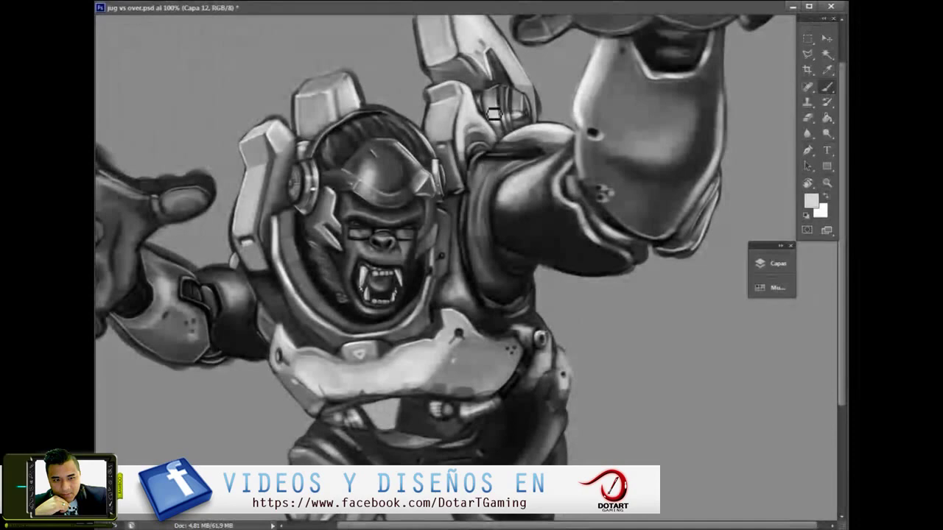
scroll(494, 113, down, 3)
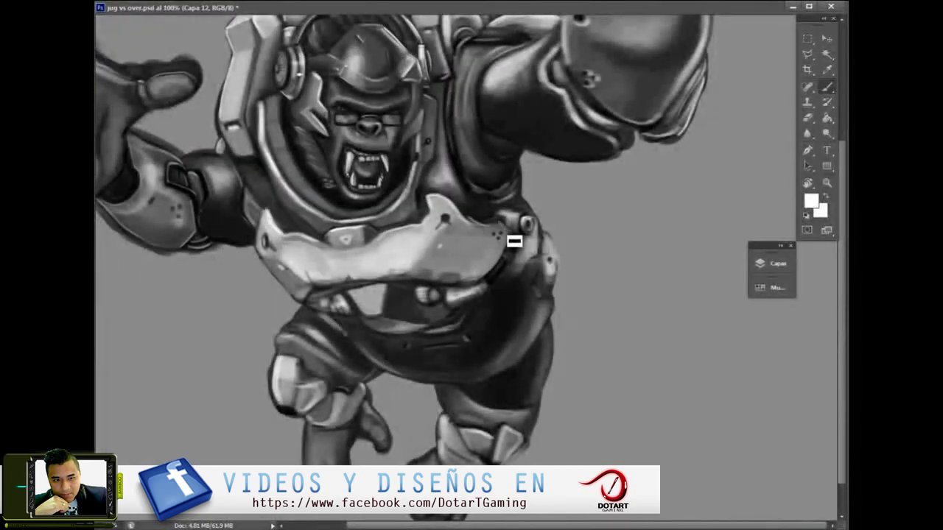
drag(225, 115, 317, 200)
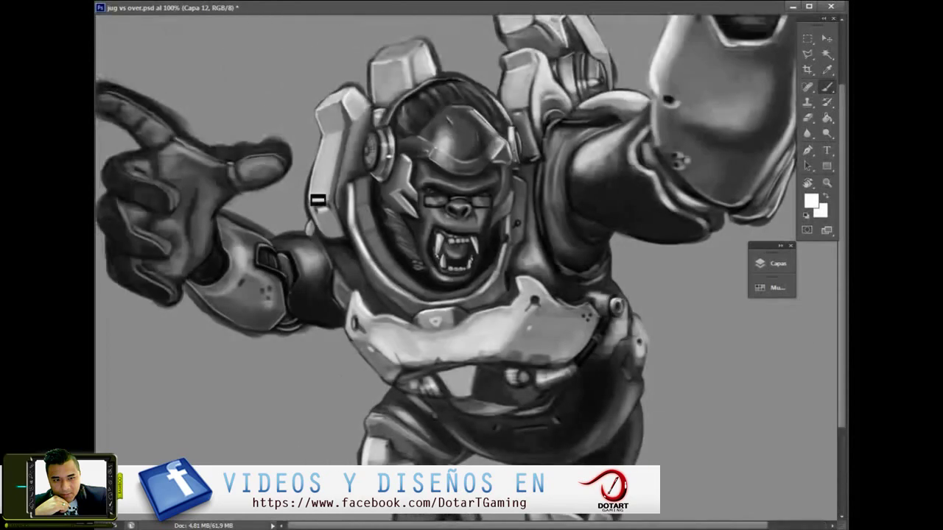
scroll(169, 197, up, 2)
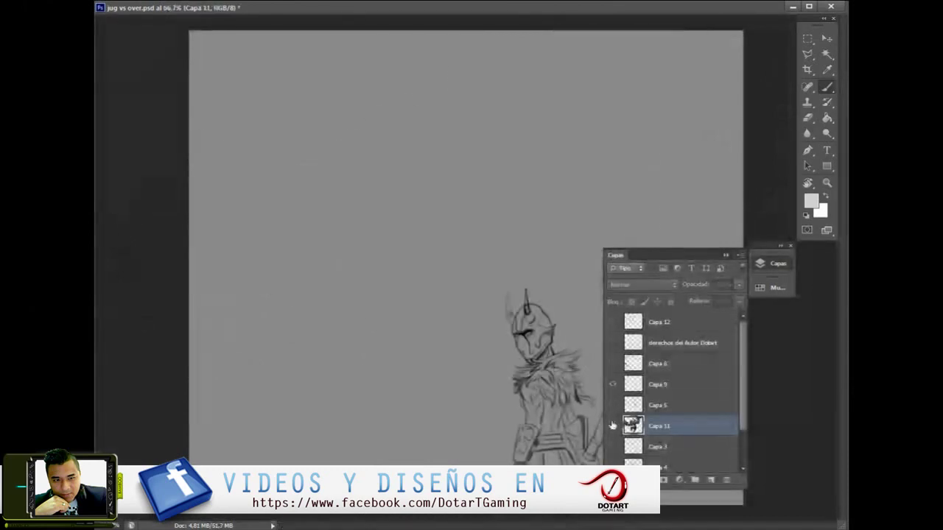
Create a new layer directly above Capa 5, beneath the horned swordsman's sketch layer Capa 9
click(653, 405)
key(ctrl+shift+alt+n)
key(ctrl+plus)
key(ctrl+plus)
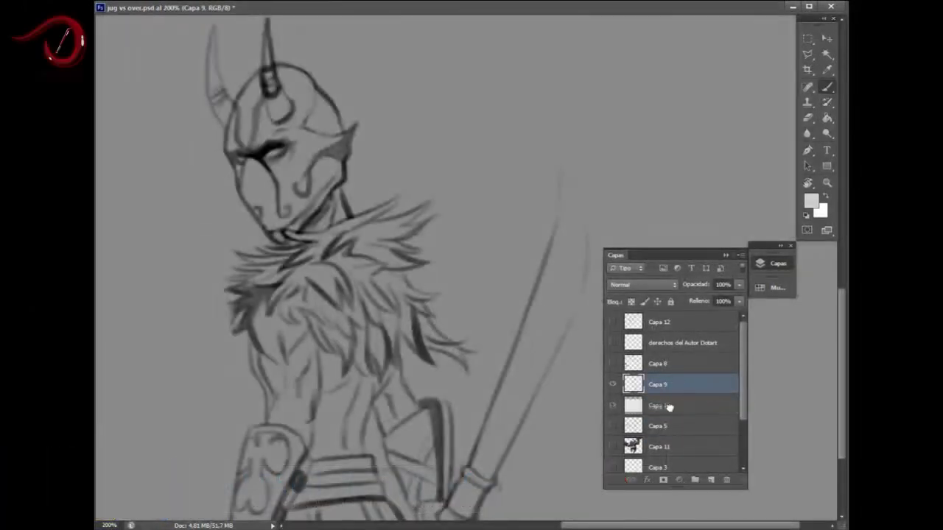
Block in the swordsman's masked head and both horns with flat dark grey
key(d)
right_click(313, 240)
drag(313, 240, 324, 221)
right_click(368, 175)
drag(273, 78, 278, 194)
drag(337, 142, 326, 143)
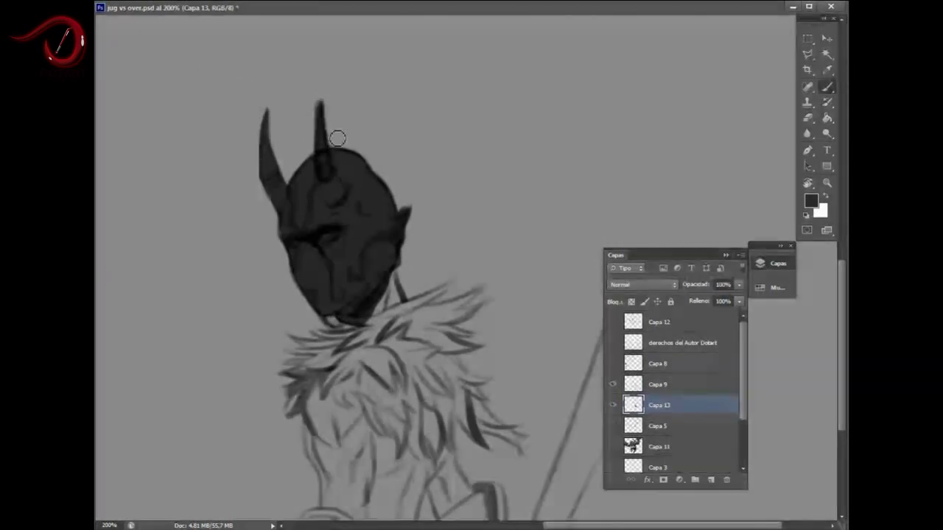
Block in the swordsman's neck, fur collar, torso, arms, skirt and sword with the same flat dark grey
scroll(337, 243, down, 4)
right_click(286, 220)
mouse_move(287, 219)
mouse_down()
mouse_move(310, 225)
mouse_move(337, 260)
mouse_move(312, 311)
mouse_move(350, 317)
mouse_up()
right_click(308, 255)
click(613, 384)
drag(317, 383, 412, 214)
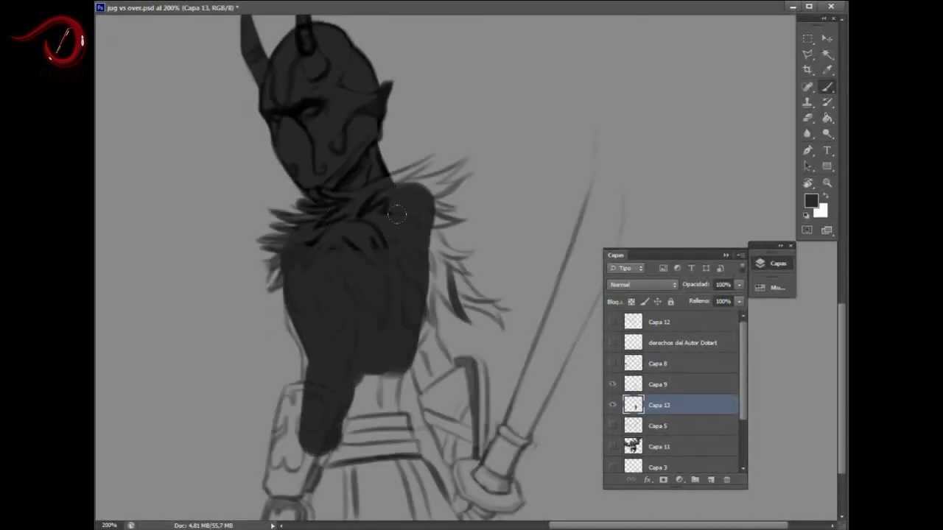
scroll(370, 217, down, 3)
mouse_move(309, 316)
mouse_down()
mouse_move(274, 432)
mouse_move(386, 345)
mouse_up()
scroll(386, 345, up, 3)
Create a layer beneath sketch layer Capa 9 and paint soft white and grey light over the mask
key(ctrl+shift+alt+n)
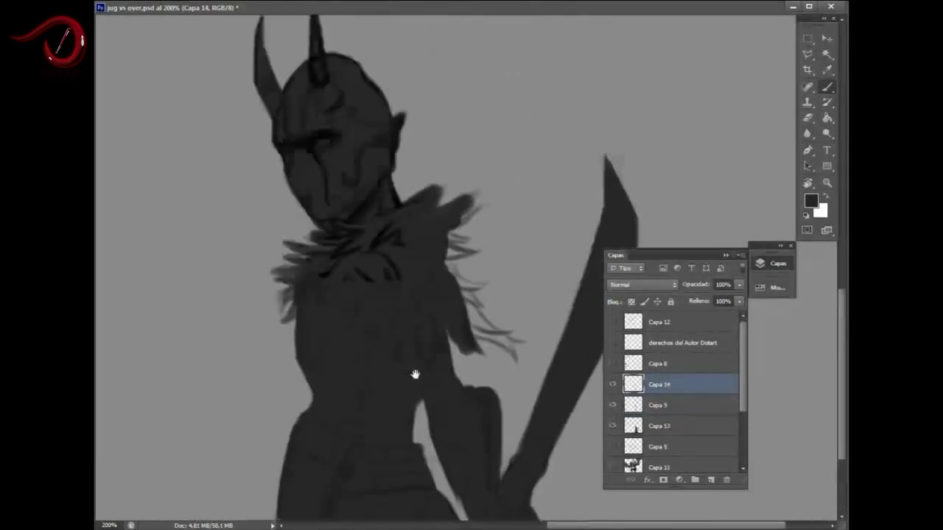
click(810, 200)
click(431, 84)
right_click(298, 254)
drag(291, 243, 271, 160)
mouse_move(269, 126)
mouse_down()
mouse_move(298, 173)
mouse_move(340, 177)
mouse_move(319, 122)
mouse_move(246, 139)
mouse_move(322, 196)
mouse_move(315, 119)
mouse_move(298, 263)
mouse_up()
key(ctrl+bracketleft)
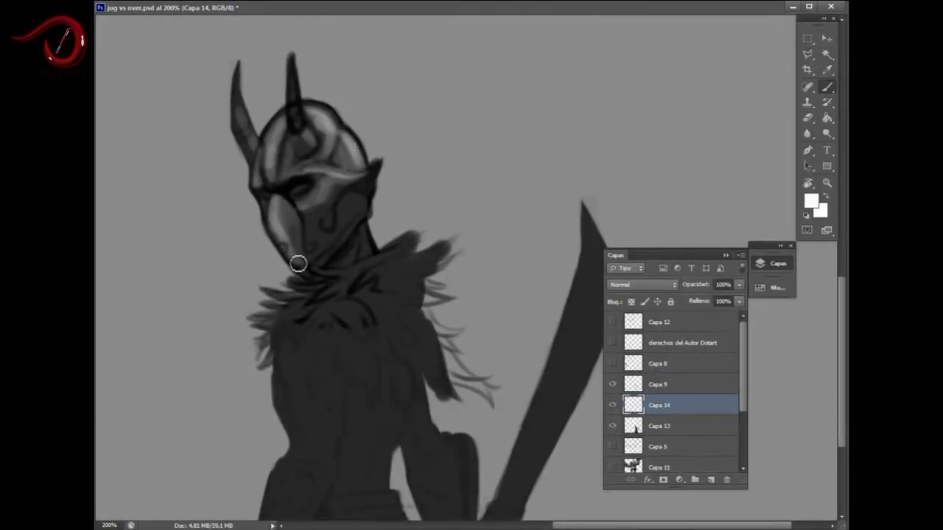
right_click(324, 214)
key(Return)
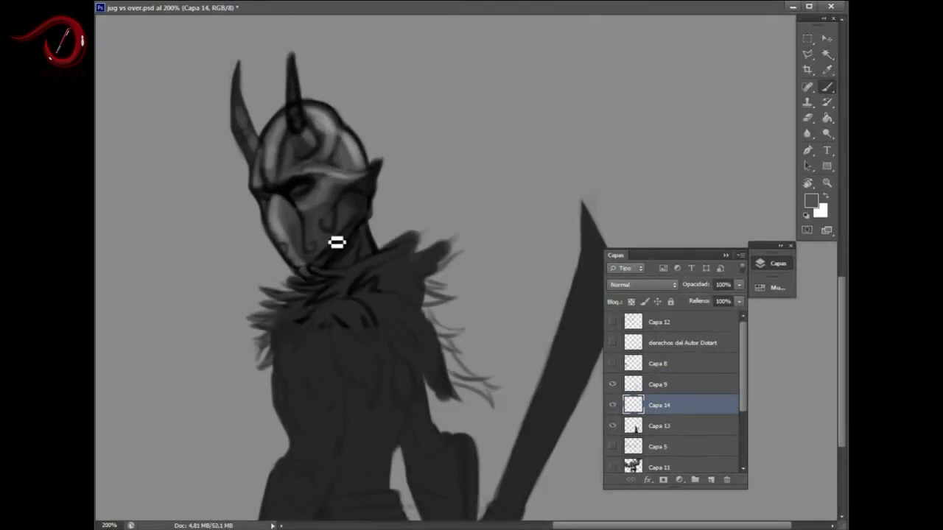
Create a layer above Capa 9 and paint brighter white highlights on the mask's plates, brow ridge and horns
click(666, 385)
right_click(317, 110)
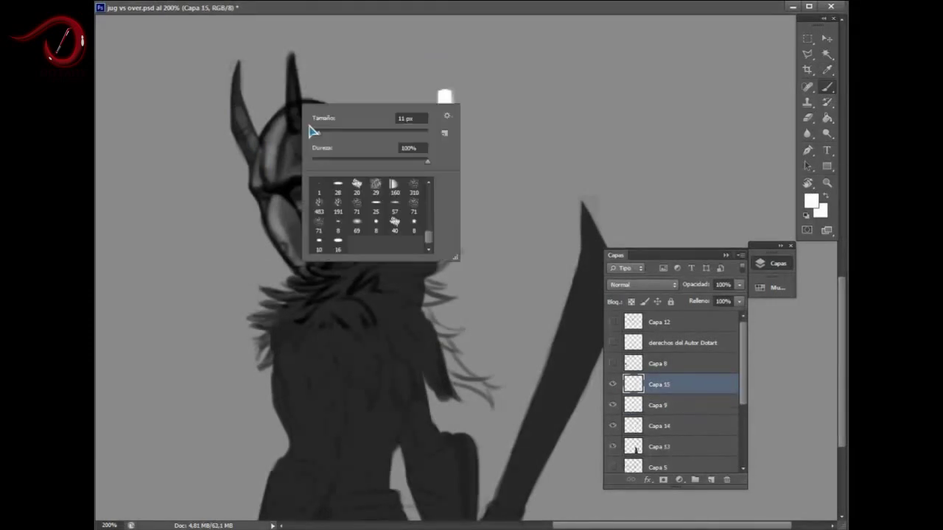
key(Return)
key(ctrl+shift+alt+n)
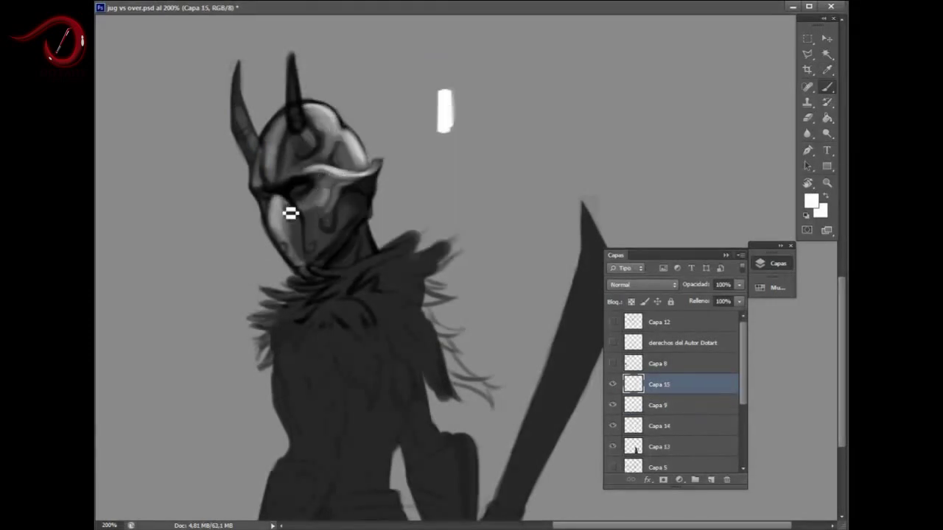
drag(258, 191, 285, 126)
right_click(209, 163)
key(Return)
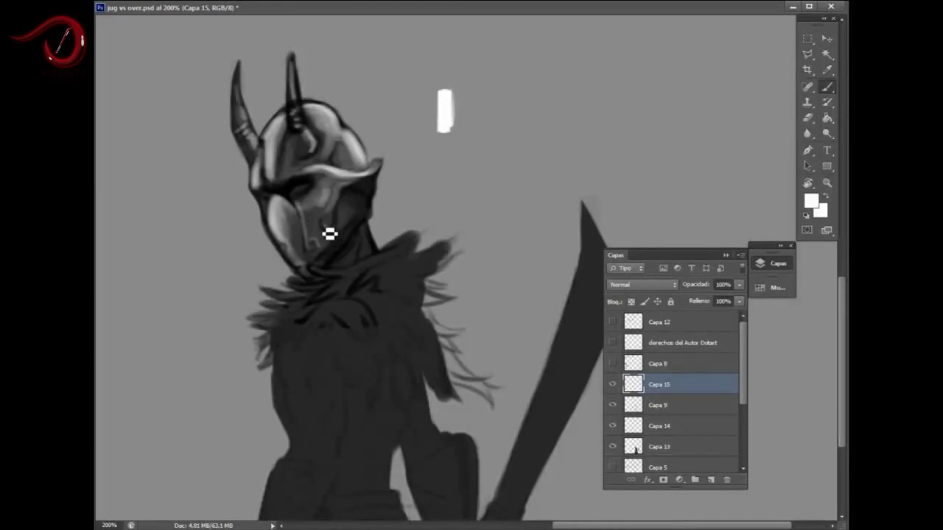
Shade the mask's jaw and side plate with sampled tones and paint the eye bright white
right_click(346, 212)
alt+click(364, 214)
right_click(363, 221)
key(Return)
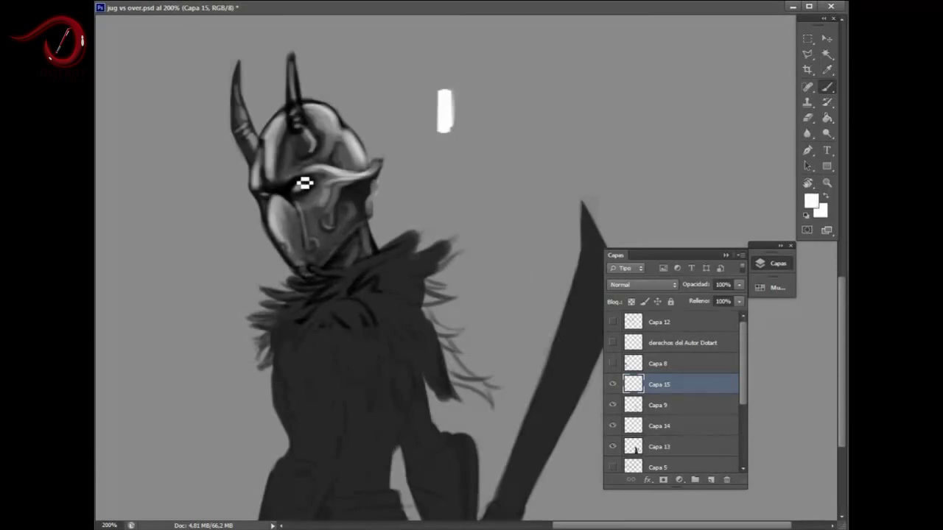
right_click(290, 151)
key(Return)
alt+click(317, 181)
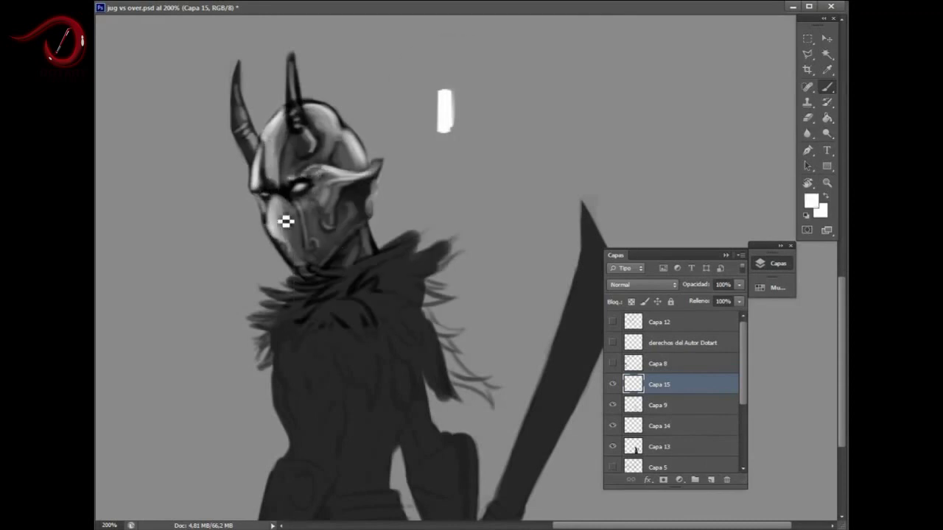
Paint the fur collar strand by strand with light grey strokes and dark gaps between them
scroll(317, 111, down, 3)
key(d)
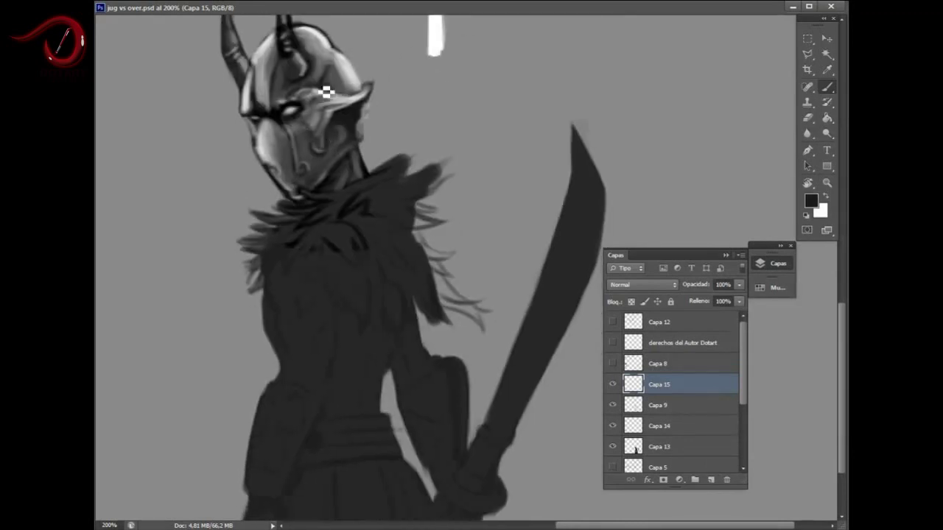
mouse_move(352, 199)
mouse_down()
mouse_move(273, 255)
mouse_move(334, 255)
mouse_move(381, 224)
mouse_move(442, 285)
mouse_move(349, 273)
mouse_move(305, 286)
mouse_move(322, 257)
mouse_up()
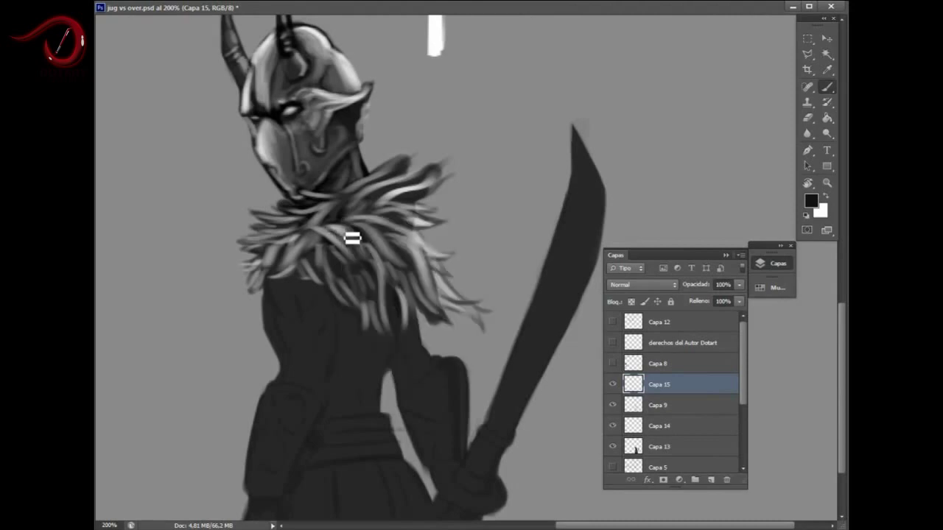
drag(352, 237, 368, 267)
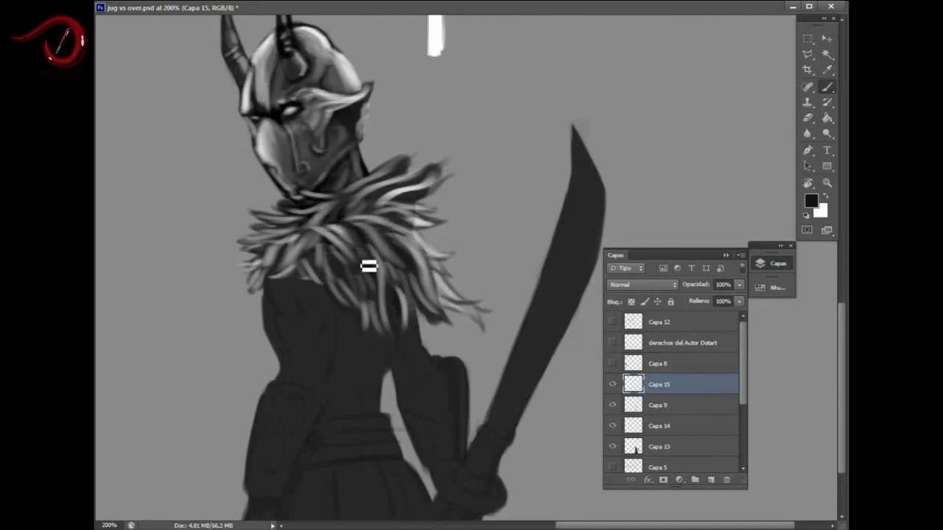
Fill the dark base behind the fur collar's outer strands on layer Capa 13
key(alt+bracketleft)
key(alt+bracketleft)
key(alt+bracketleft)
right_click(422, 239)
double_click(470, 344)
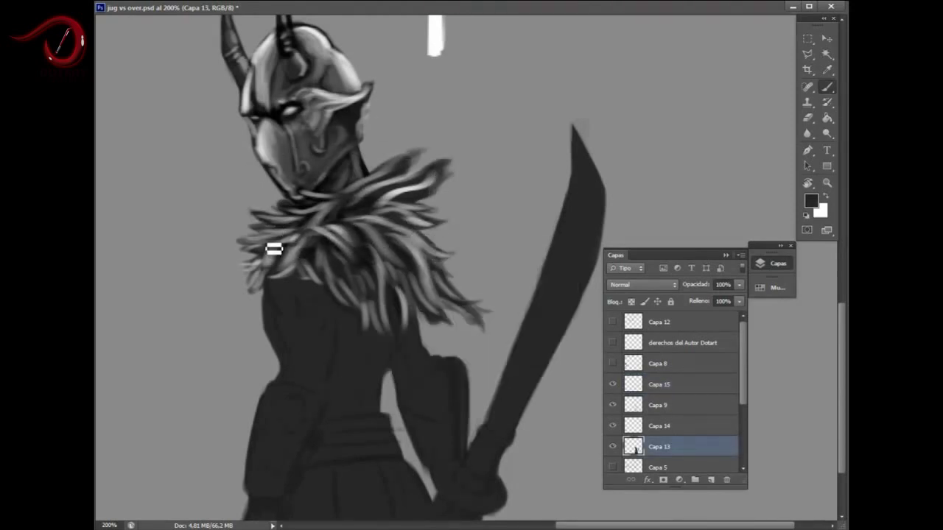
Return to layer Capa 15, sample white and paint soft light on the shoulder and back muscles
key(alt+bracketright)
key(alt+bracketright)
key(alt+bracketright)
alt+click(438, 59)
right_click(399, 315)
scroll(221, 267, down, 1)
right_click(326, 273)
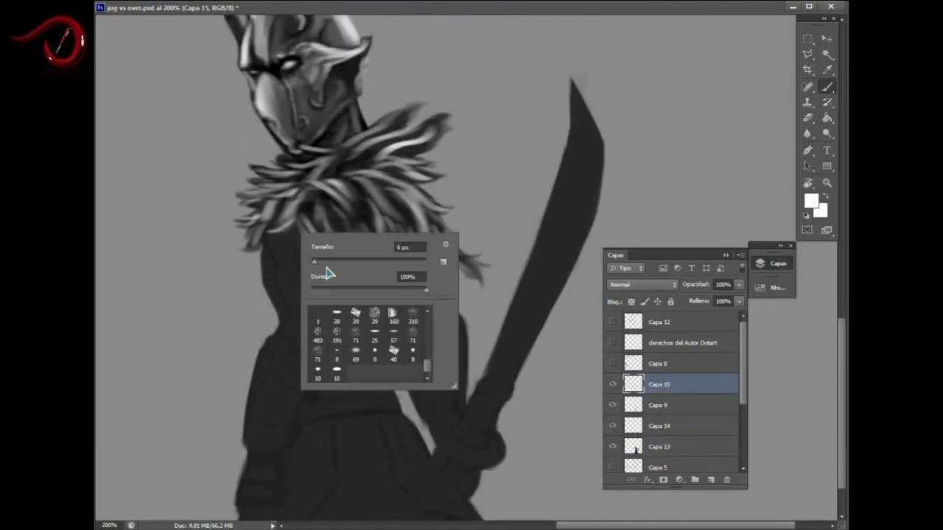
mouse_move(327, 273)
mouse_down()
mouse_move(274, 317)
mouse_move(311, 322)
mouse_move(310, 310)
mouse_move(309, 348)
mouse_move(344, 284)
mouse_move(346, 309)
mouse_up()
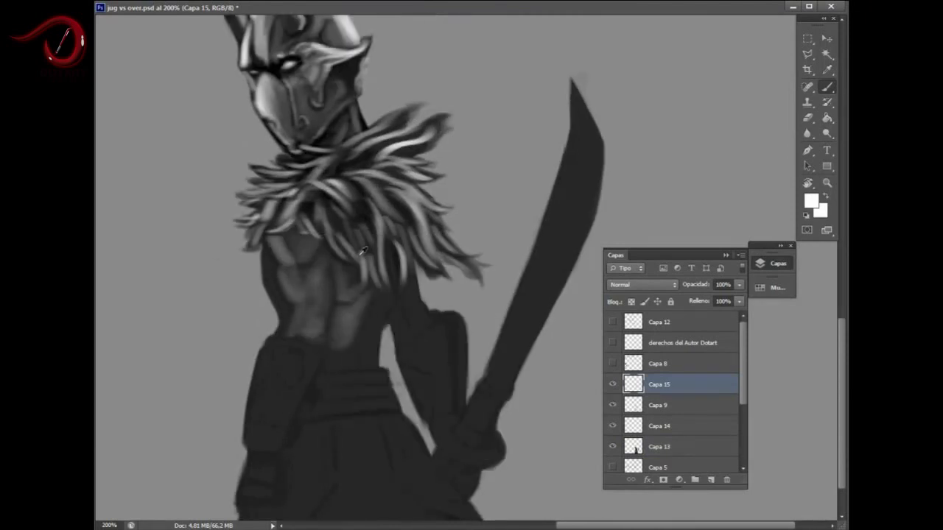
Refine the near upper arm and back muscles with sampled greys, brighter highlights and dark separations
alt+click(331, 302)
right_click(327, 295)
key(Return)
mouse_move(302, 280)
mouse_down()
mouse_move(322, 309)
mouse_move(319, 316)
mouse_move(304, 303)
mouse_move(291, 383)
mouse_move(306, 316)
mouse_move(316, 360)
mouse_up()
scroll(302, 303, up, 1)
alt+click(290, 383)
right_click(302, 350)
key(Return)
right_click(458, 258)
key(Return)
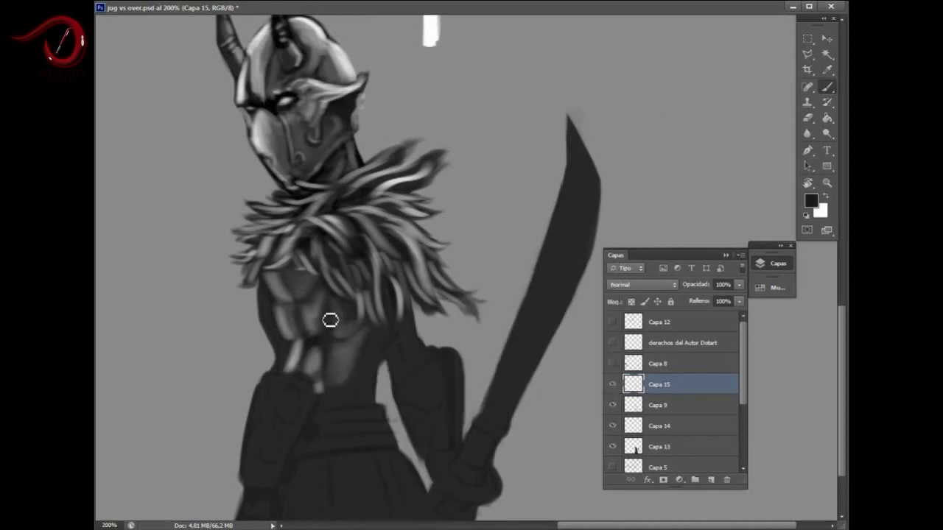
Add a black swatch beside the figure and deepen the contrast of the back, waist and far upper arm
click(444, 77)
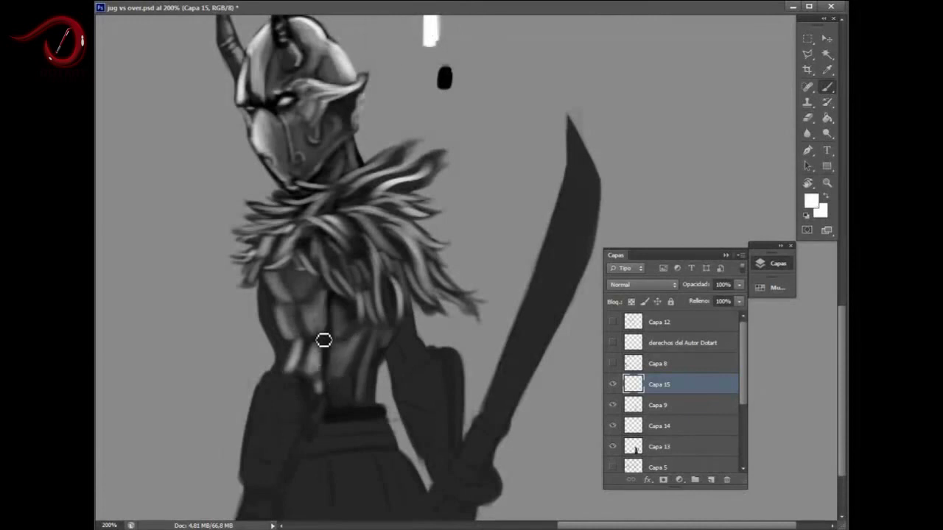
mouse_move(309, 289)
mouse_down()
mouse_move(288, 377)
mouse_move(294, 363)
mouse_up()
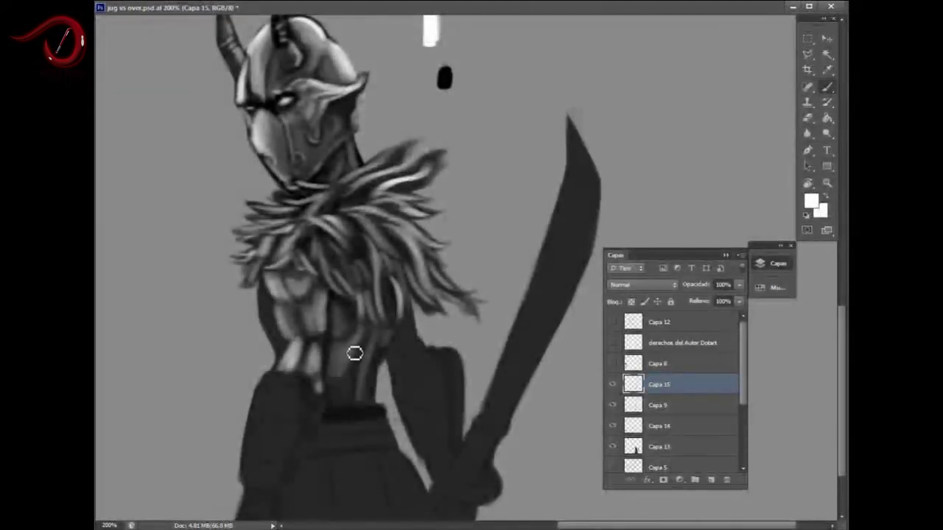
scroll(397, 291, down, 3)
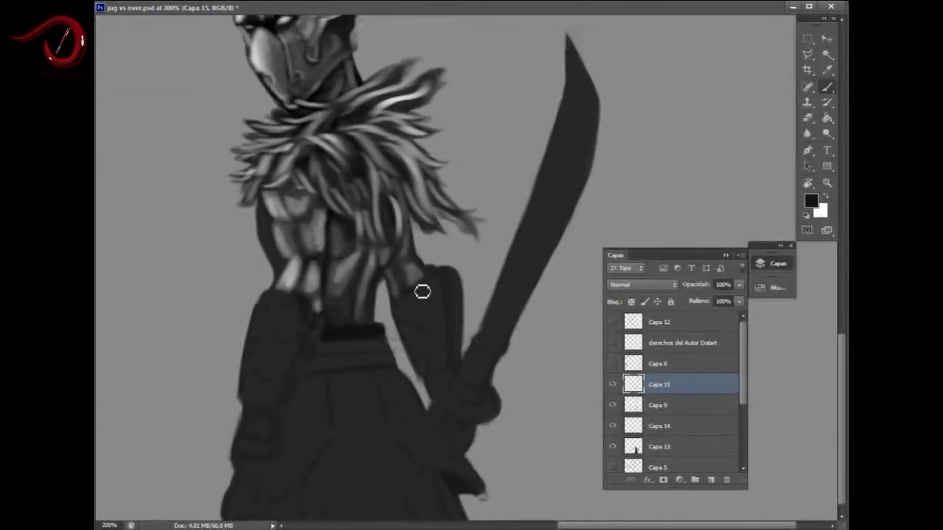
Paint white edge highlights on the near forearm bracer, wrist guard and fingers
key(x)
drag(279, 232, 284, 244)
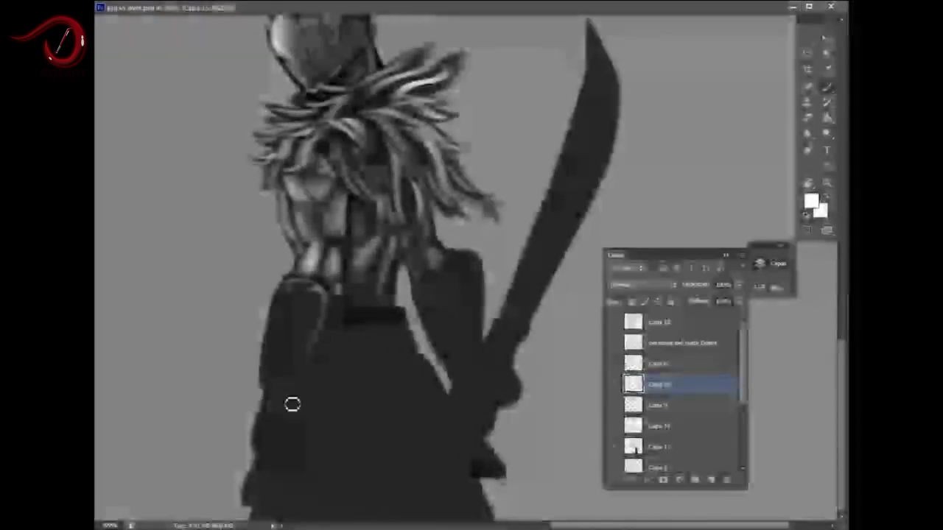
mouse_move(292, 405)
mouse_down()
mouse_move(326, 310)
mouse_move(299, 383)
mouse_move(282, 362)
mouse_up()
mouse_move(282, 321)
mouse_down()
mouse_move(278, 382)
mouse_move(311, 334)
mouse_move(294, 393)
mouse_move(317, 371)
mouse_move(291, 385)
mouse_move(305, 429)
mouse_move(320, 428)
mouse_move(284, 447)
mouse_move(289, 412)
mouse_move(280, 441)
mouse_up()
scroll(317, 372, left, 2)
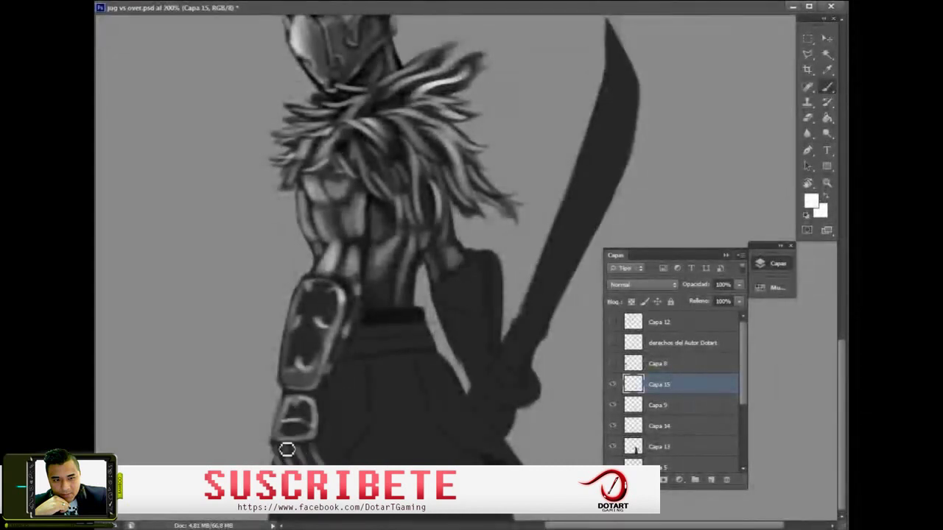
Switch to black and darken the bracer's surroundings and the long fold of the hip cloth beside the near hand
key(d)
scroll(312, 407, right, 1)
drag(335, 293, 333, 338)
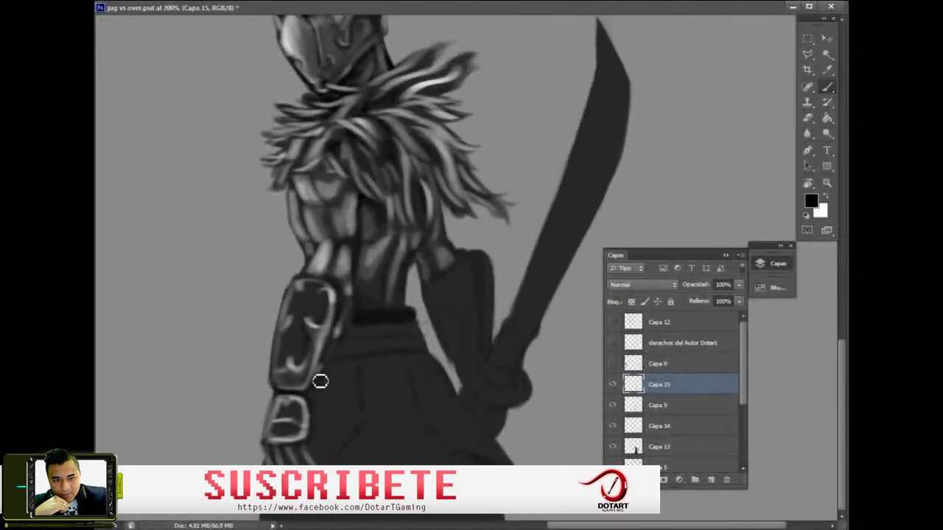
scroll(283, 413, right, 4)
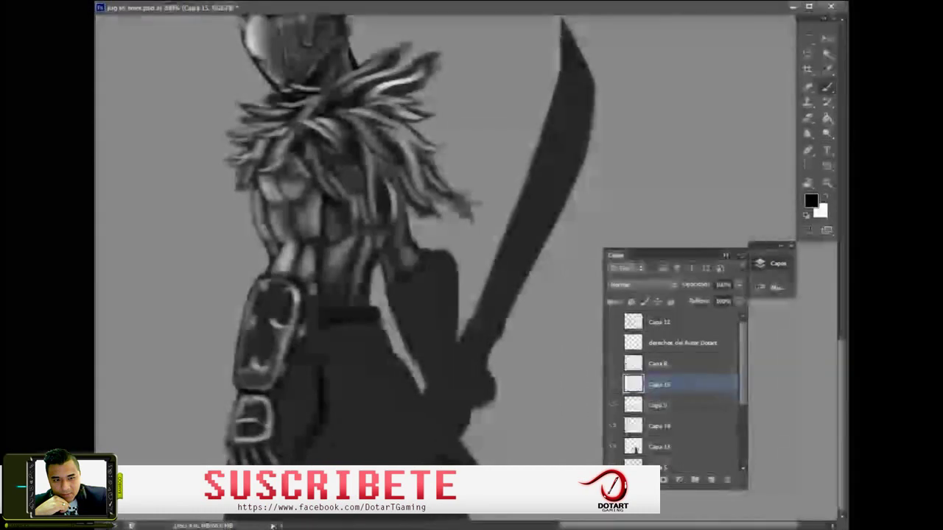
drag(307, 386, 269, 462)
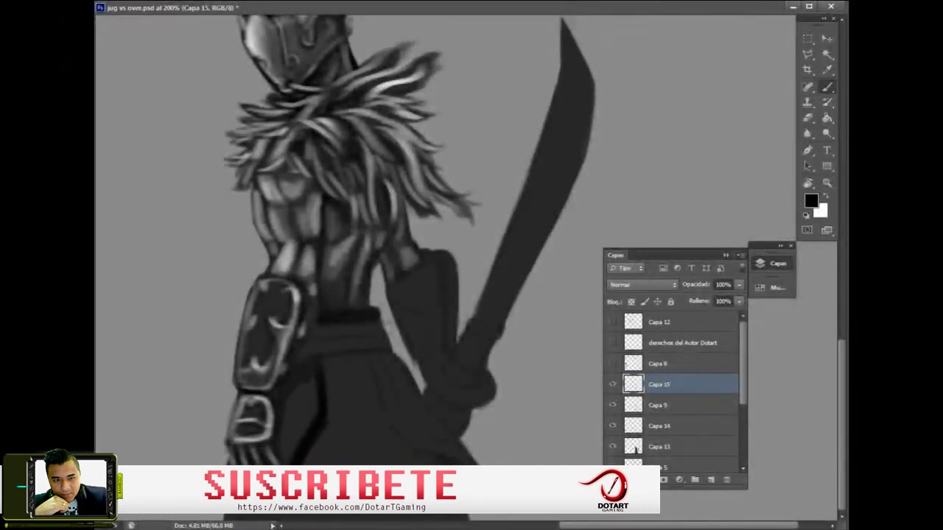
Switch to white and paint soft light on the fingers and the hip cloth below the belt
key(x)
drag(315, 361, 302, 461)
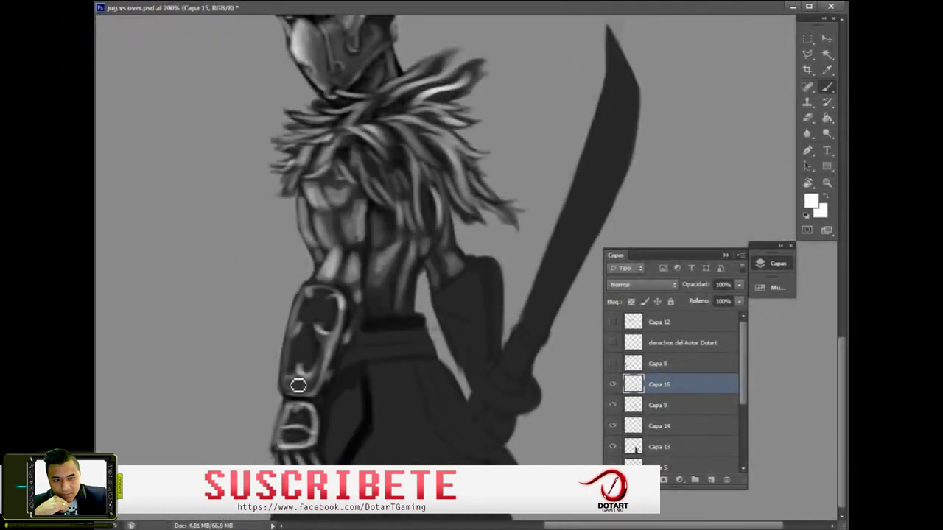
mouse_move(361, 390)
mouse_down()
mouse_move(331, 449)
mouse_move(386, 375)
mouse_move(451, 461)
mouse_move(413, 437)
mouse_move(301, 459)
mouse_move(355, 378)
mouse_move(360, 444)
mouse_move(336, 364)
mouse_move(414, 346)
mouse_up()
Paint the waist belt's black bands and add thin light edges along them with an adjusted brush
key(d)
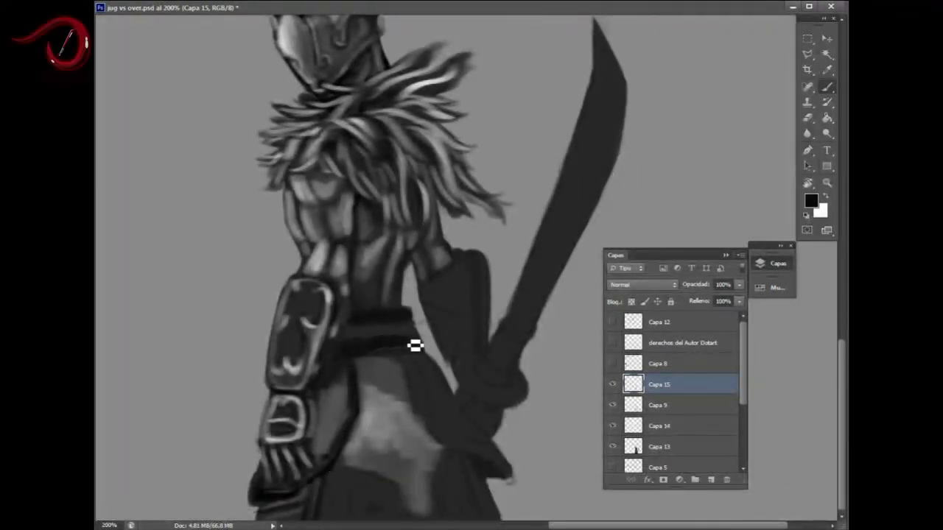
scroll(391, 185, up, 5)
scroll(391, 185, down, 6)
key(x)
right_click(379, 368)
key(Return)
mouse_move(310, 345)
mouse_down()
mouse_move(368, 327)
mouse_move(355, 339)
mouse_up()
scroll(355, 339, down, 3)
scroll(316, 398, up, 3)
key(x)
right_click(327, 382)
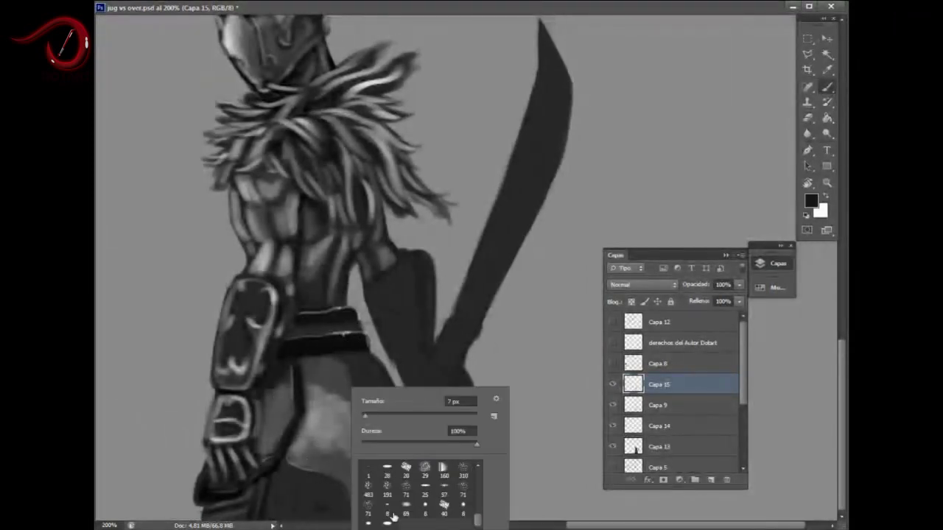
key(Return)
Outline the far hip flap and the lower cloth's pattern in black, undoing the last stroke
scroll(327, 380, up, 3)
scroll(320, 428, down, 3)
scroll(319, 427, right, 2)
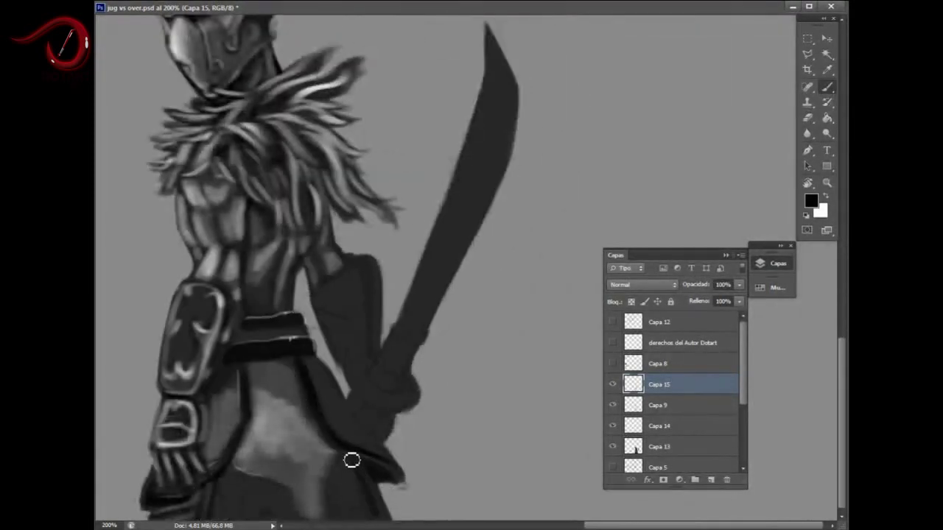
drag(300, 477, 236, 508)
key(ctrl+z)
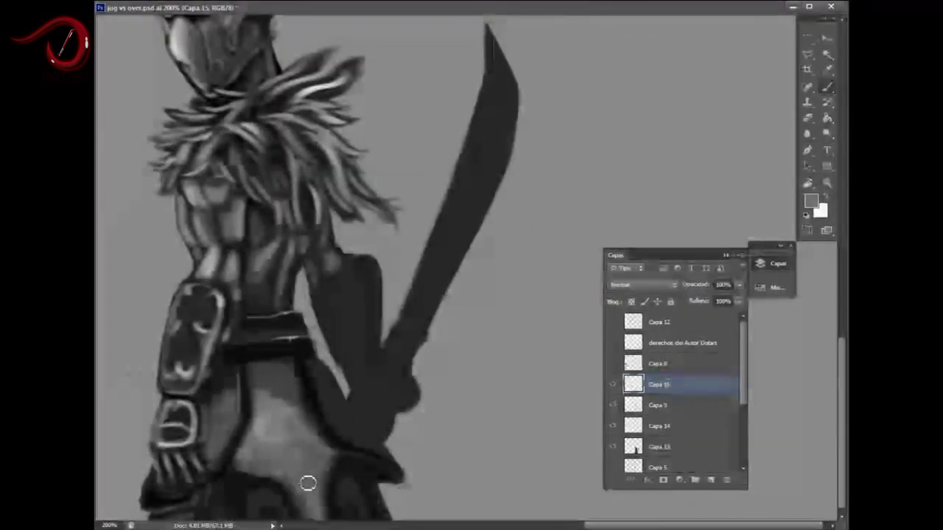
Sample greys from the cloth and blend mid-tones over the hip cloth and the far flap
alt+click(279, 373)
drag(280, 373, 226, 379)
alt+click(318, 401)
scroll(318, 400, right, 1)
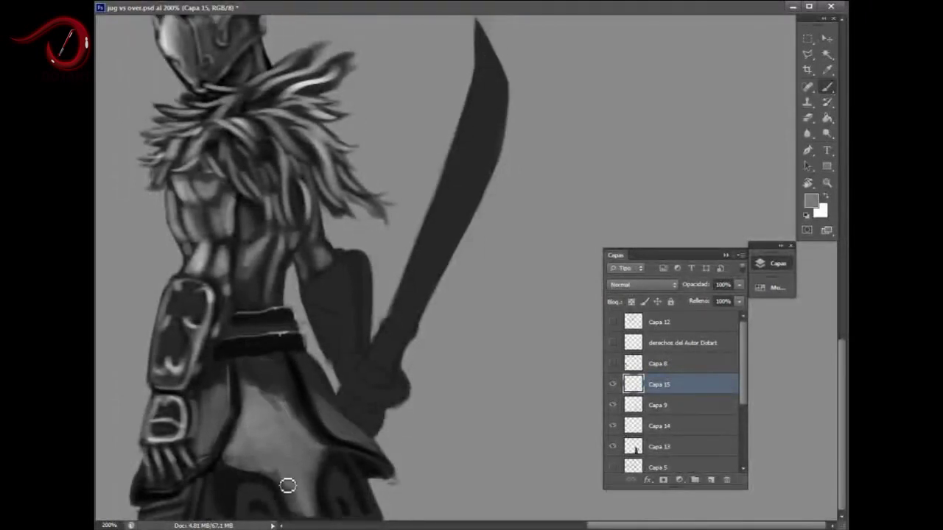
mouse_move(288, 486)
mouse_down()
mouse_move(261, 499)
mouse_move(283, 451)
mouse_move(250, 460)
mouse_up()
alt+click(174, 506)
Shade the far forearm bracer with black and white strokes, adding light edges and a diagonal strap
scroll(175, 507, down, 2)
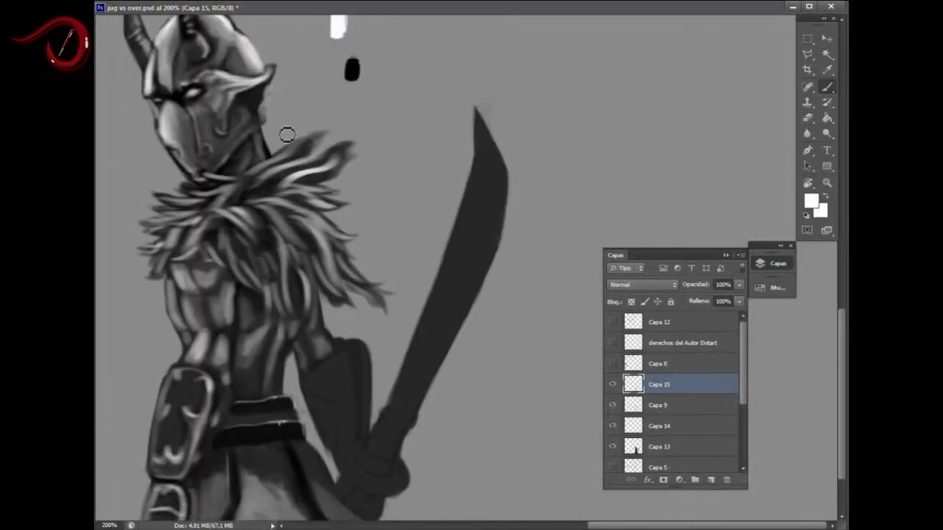
scroll(206, 456, up, 2)
key(x)
scroll(381, 458, up, 2)
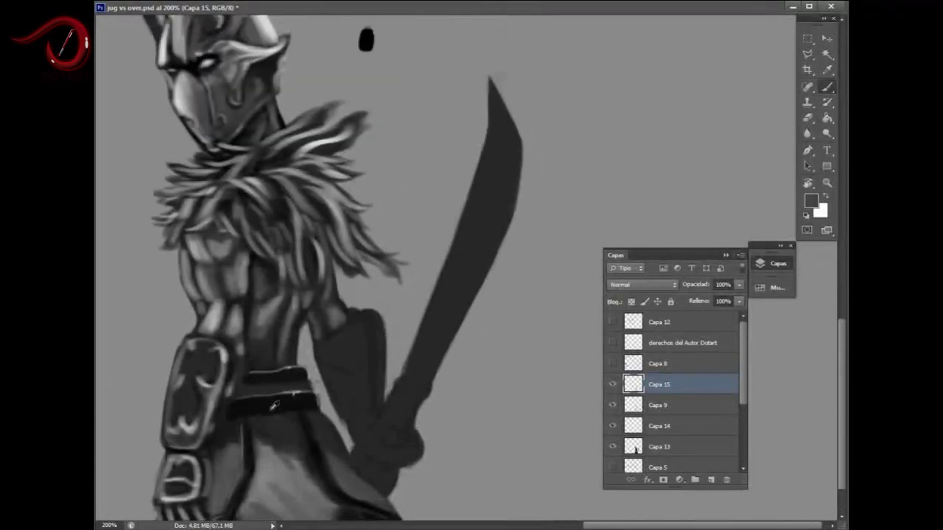
key(x)
scroll(223, 444, up, 1)
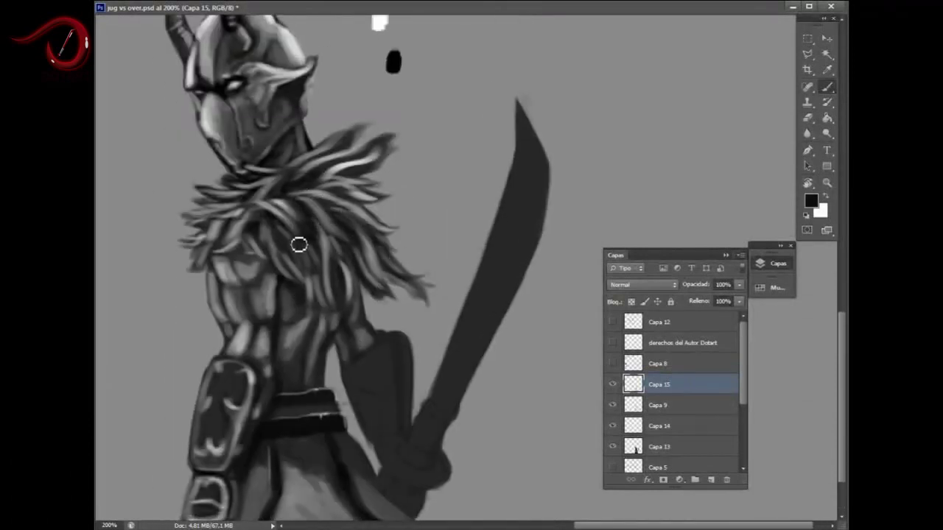
scroll(322, 291, down, 2)
scroll(322, 291, right, 1)
scroll(350, 322, up, 1)
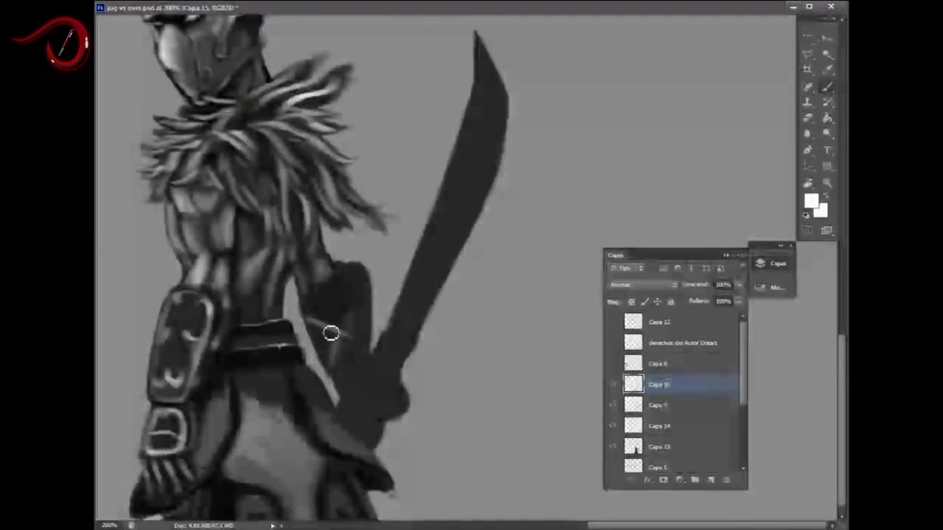
right_click(363, 322)
key(Return)
scroll(353, 310, down, 1)
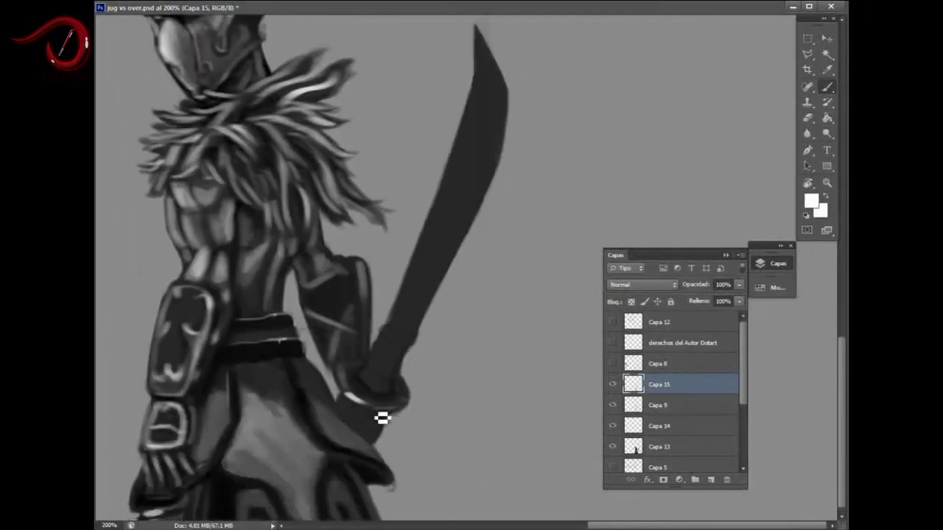
Sample a light grey and paint highlights on the sword hand's guard, fingers and the sword handle
alt+click(354, 400)
mouse_move(354, 399)
mouse_down()
mouse_move(375, 412)
mouse_move(407, 406)
mouse_up()
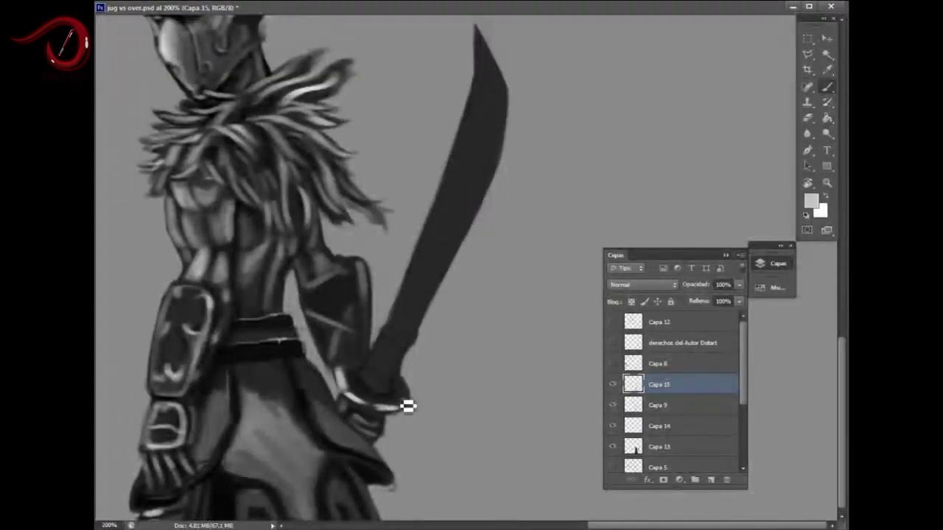
scroll(398, 404, up, 3)
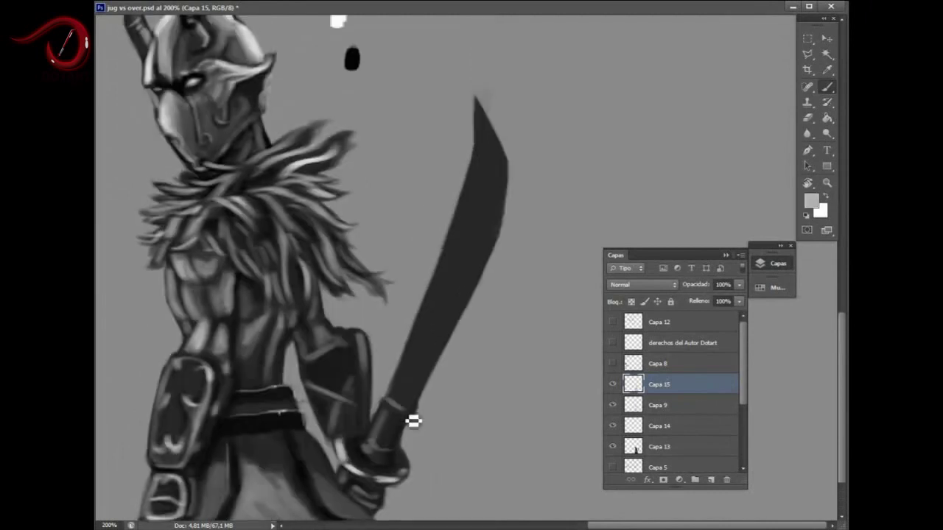
Adjust the brush and paint the sword blade with a bright cutting edge and a light gradient towards the tip
right_click(455, 275)
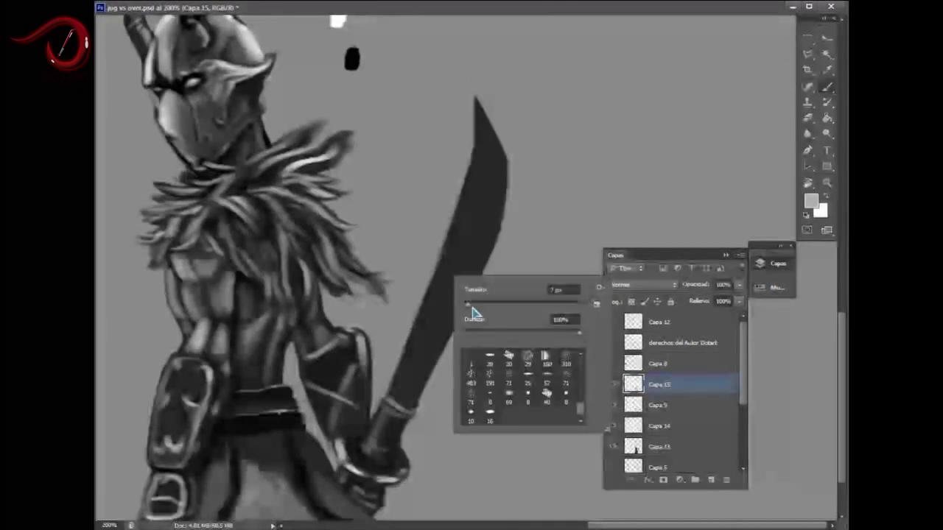
key(Return)
mouse_move(402, 389)
mouse_down()
mouse_move(486, 181)
mouse_move(478, 213)
mouse_move(482, 130)
mouse_move(458, 251)
mouse_move(494, 255)
mouse_move(505, 194)
mouse_move(495, 213)
mouse_up()
right_click(489, 317)
key(Return)
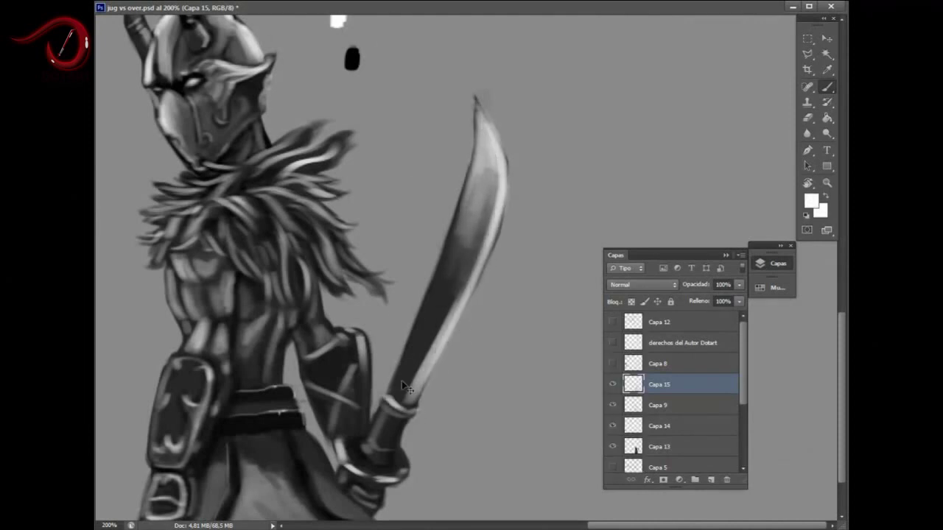
mouse_move(403, 386)
mouse_down()
mouse_move(478, 209)
mouse_move(479, 122)
mouse_up()
Show layers Capa 5, Capa 11 and Capa 3 to bring back the gorilla and view the whole illustration
key(ctrl+minus)
key(F7)
key(F7)
scroll(614, 425, down, 2)
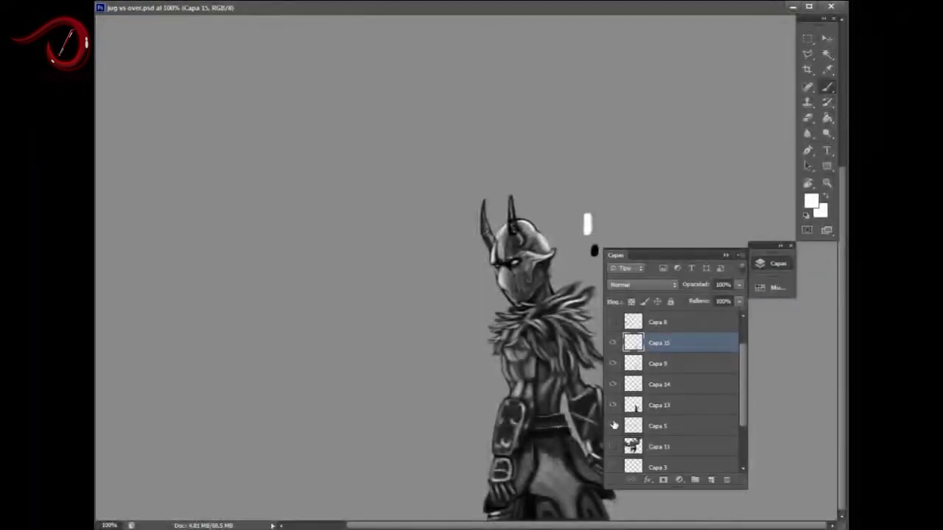
scroll(614, 425, down, 1)
click(614, 426)
scroll(614, 425, down, 1)
click(614, 426)
click(614, 426)
click(614, 425)
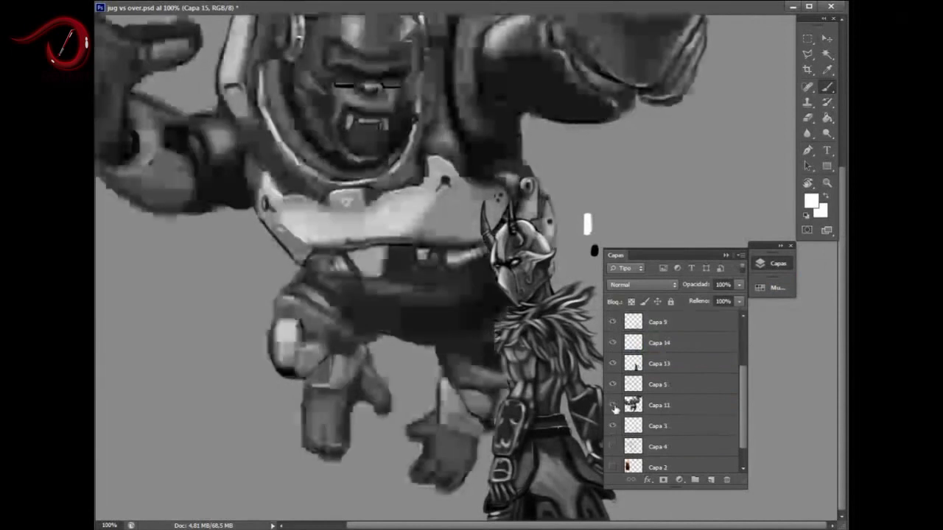
click(614, 410)
key(ctrl+minus)
key(F7)
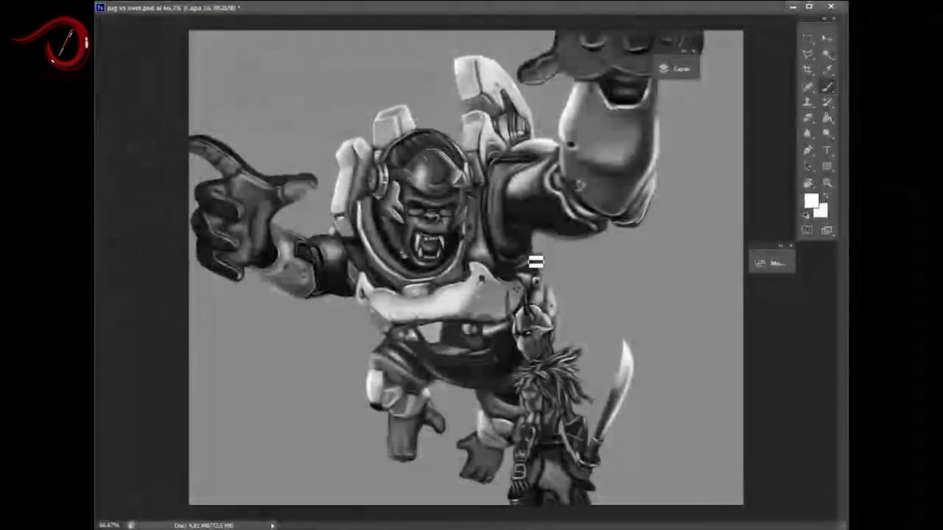